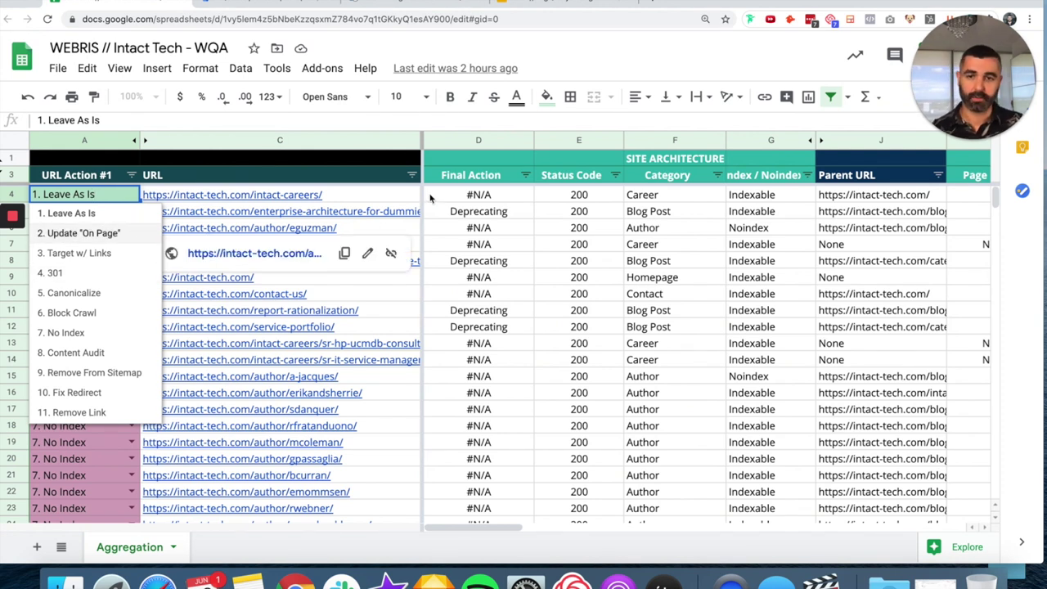
Review the Final Action, Status Code, Category and indexability values for the first URLs in the audit sheet
left_click(403, 198)
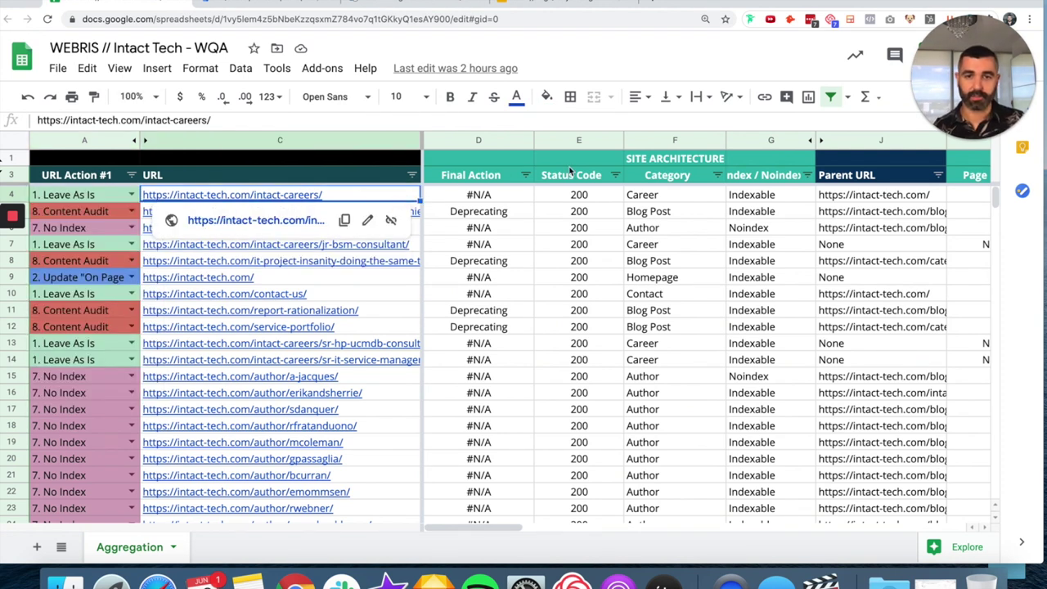
left_click(526, 212)
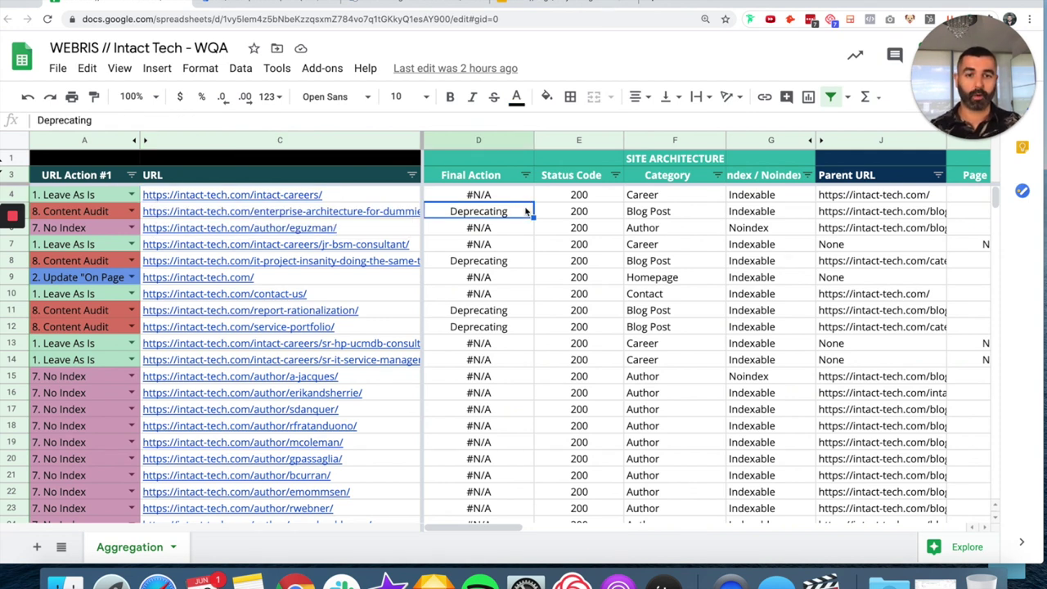
left_click(579, 211)
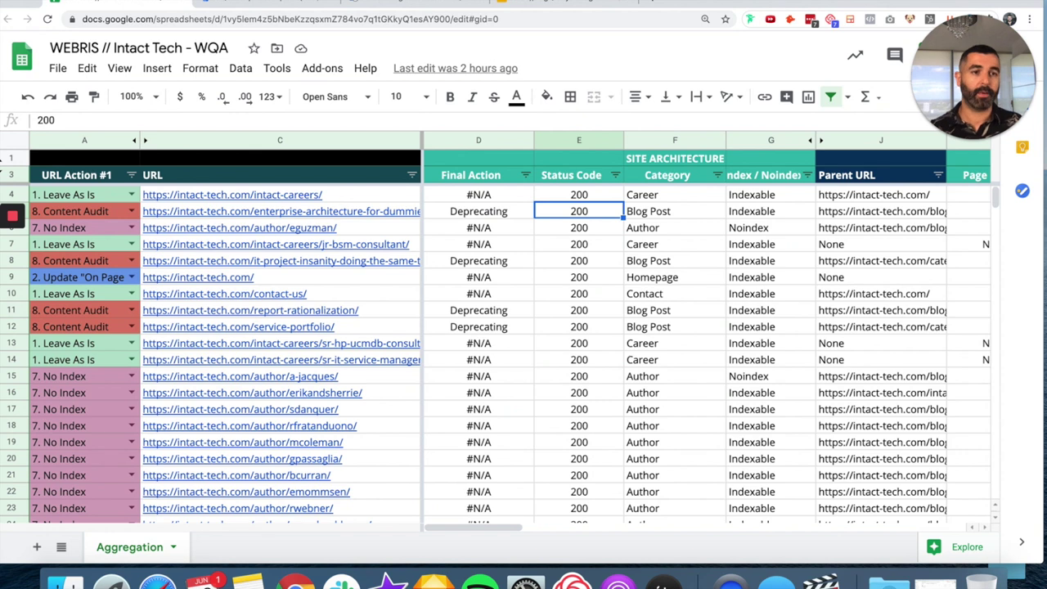
left_click(674, 211)
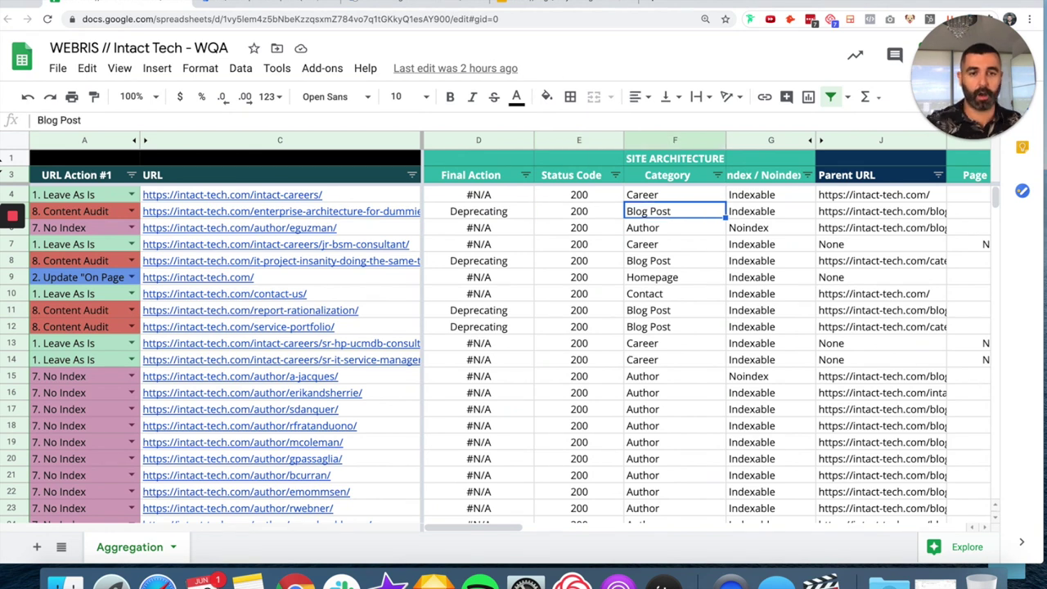
left_click(578, 212)
left_click(578, 194)
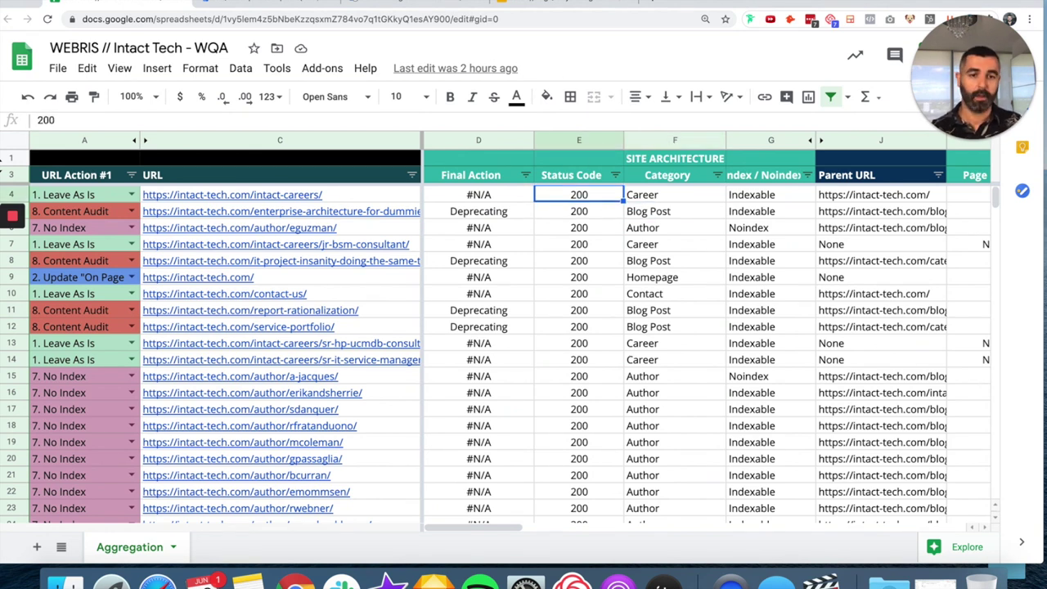
key("Right")
key("Right")
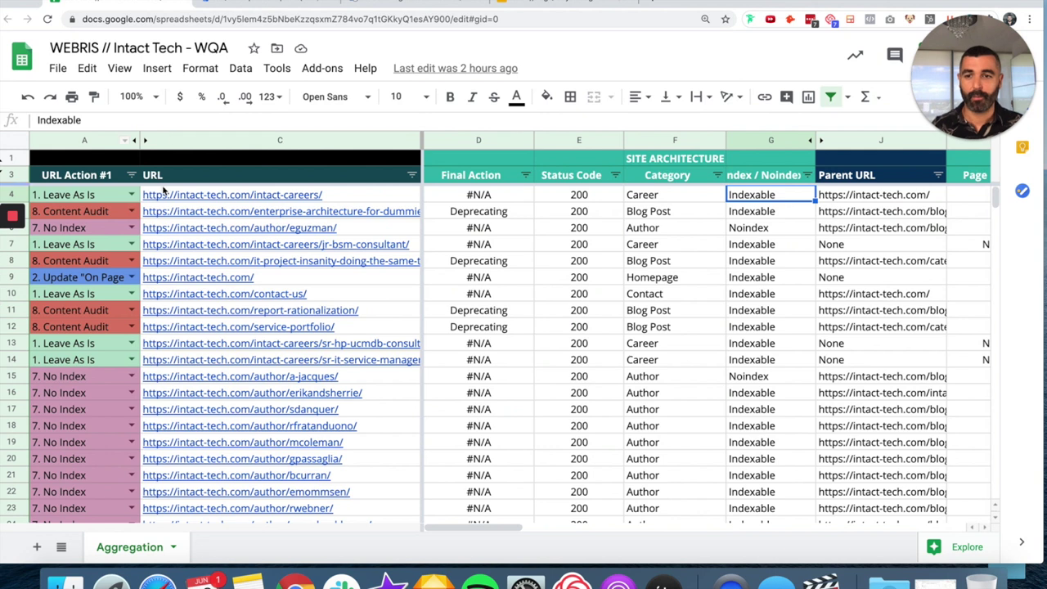
Check the author URL in row 6 marked "7. No Index" by opening its live page and closing it again
left_click(131, 211)
left_click(564, 233)
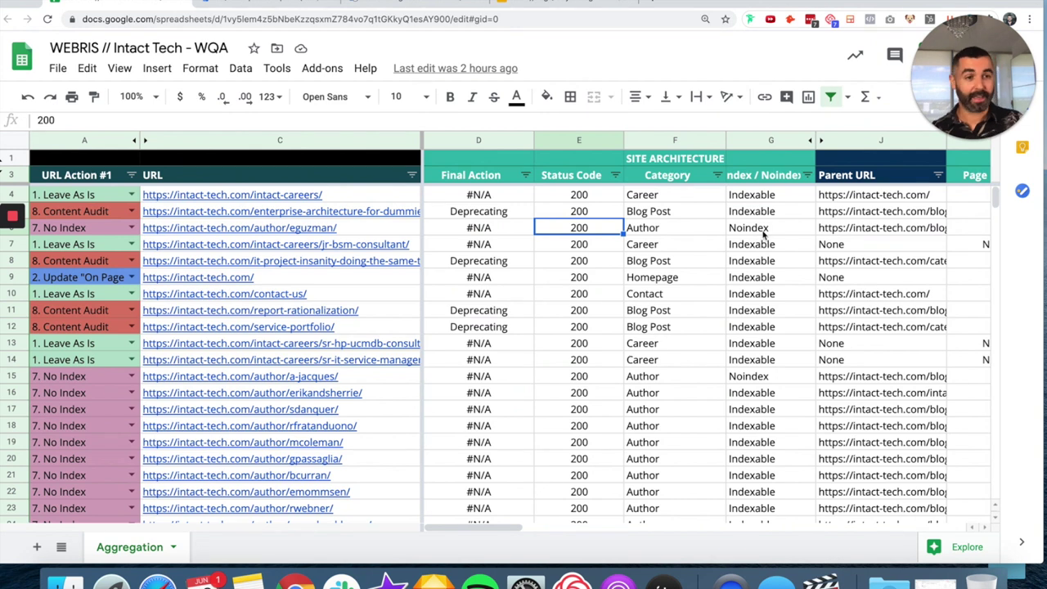
left_click(92, 231)
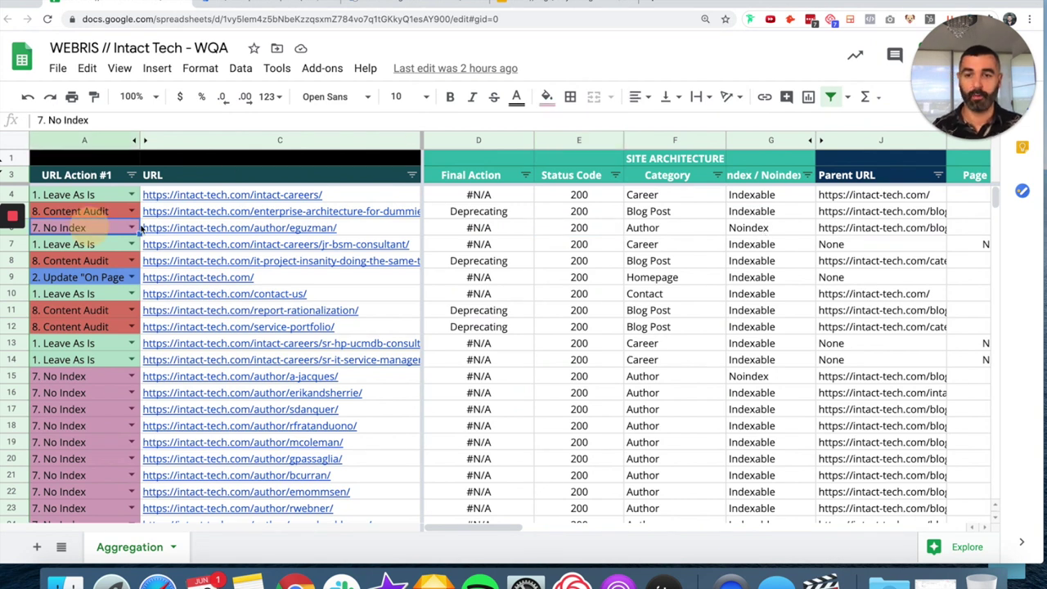
left_click(381, 235)
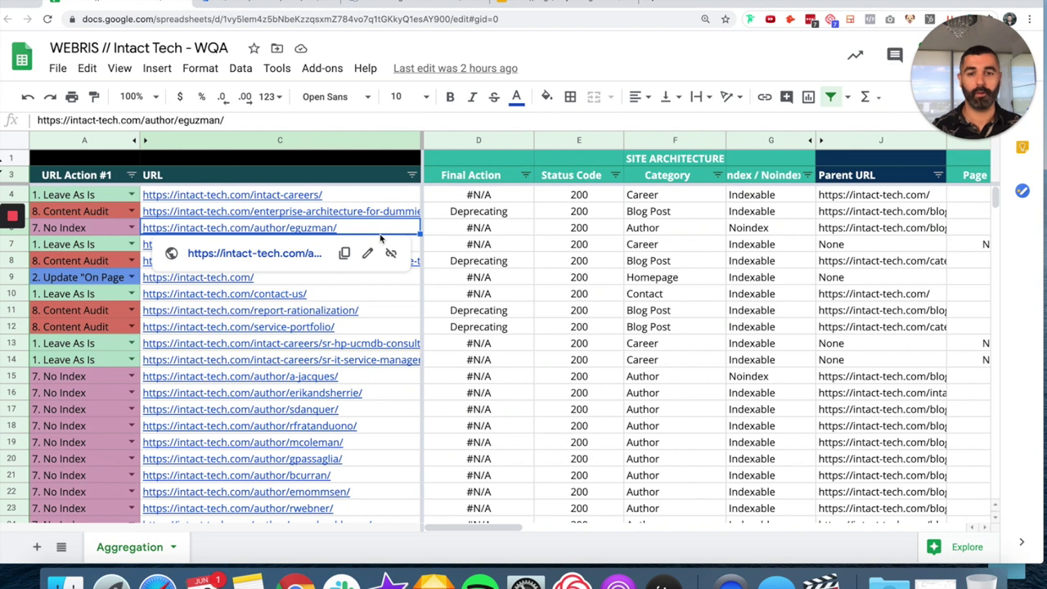
left_click(301, 257)
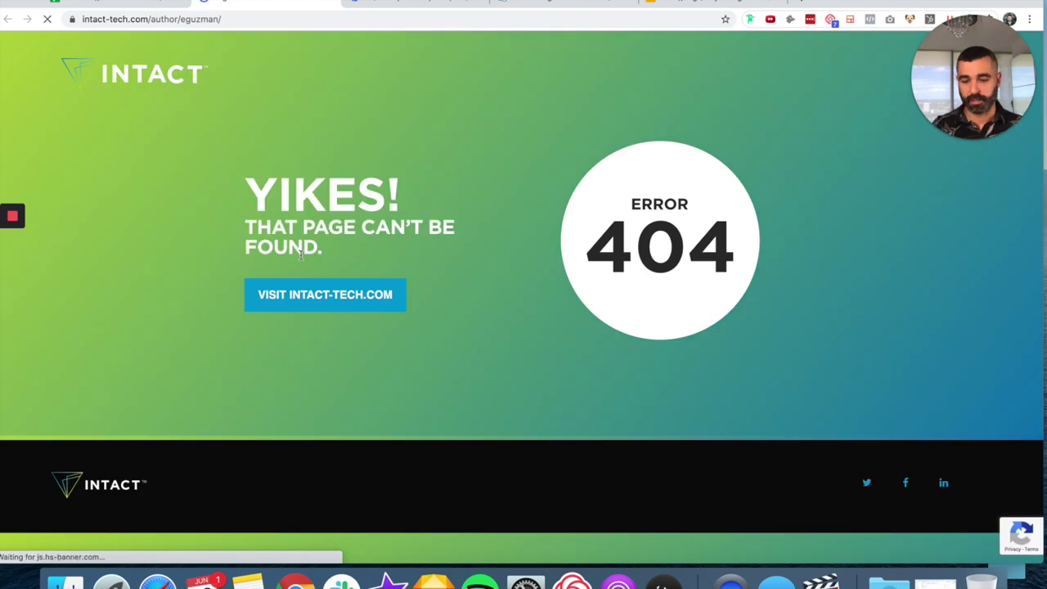
key("super+w")
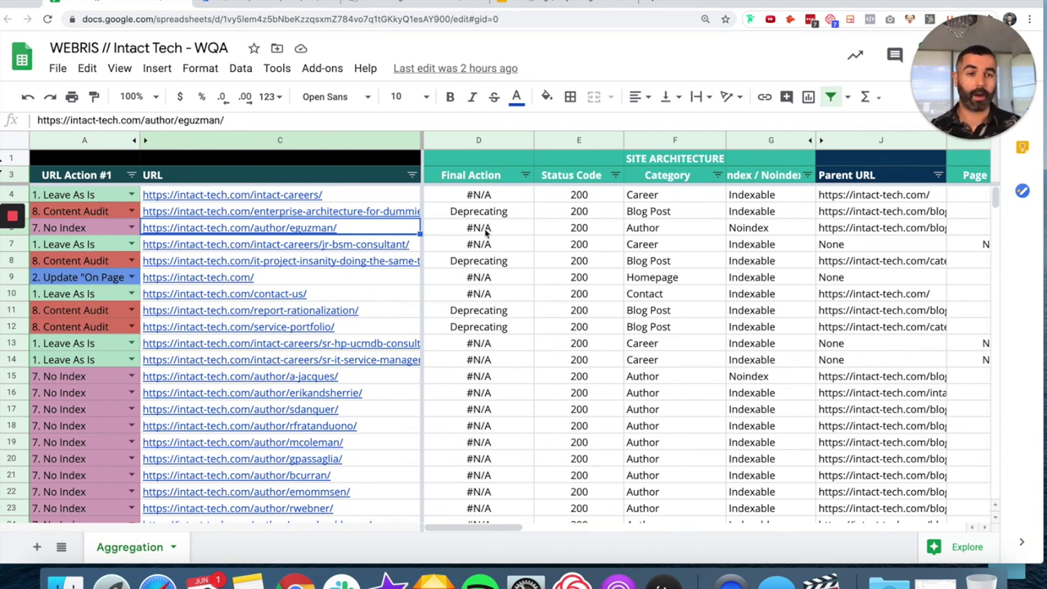
Review the Parent URL, Page Depth and In Sitemap values for the author page in row 6
left_click(857, 232)
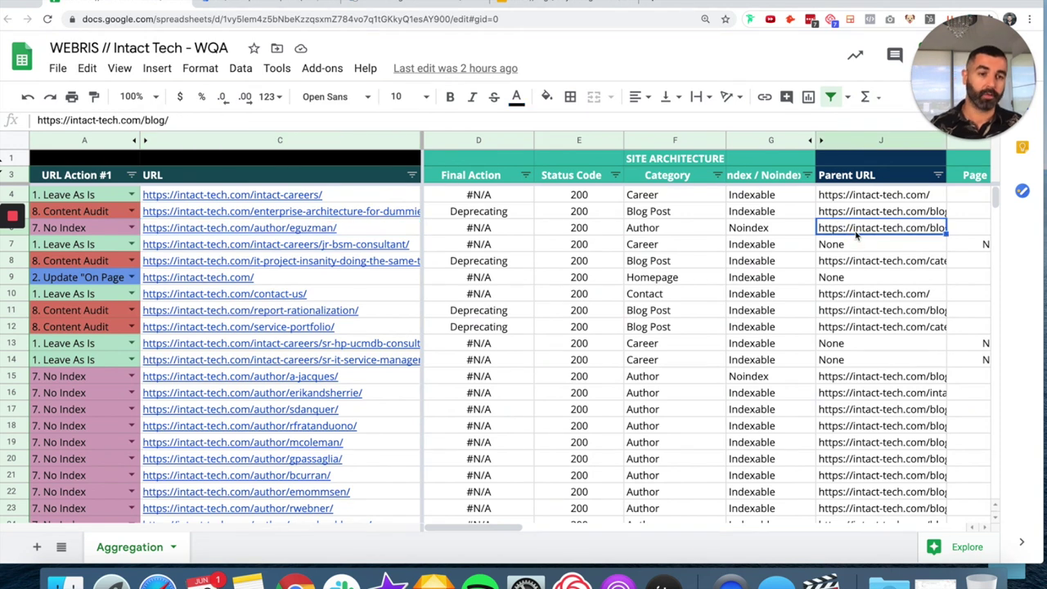
key("Right")
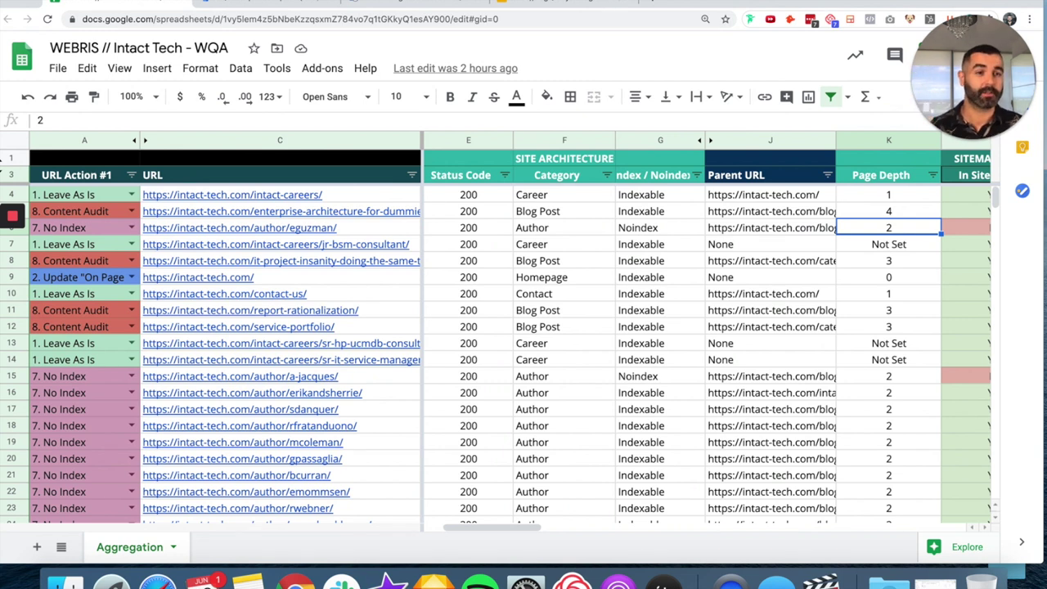
key("Right")
left_click(799, 227)
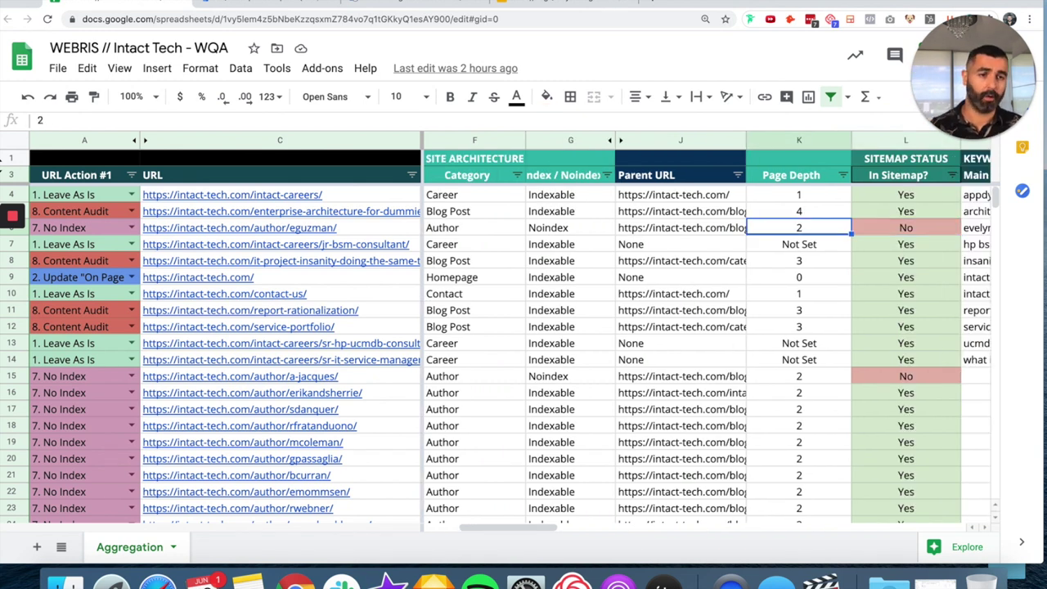
left_click(906, 227)
Examine the keyword performance columns for the author page in row 6, covering main and best keyword, volume and ranking
key("Right")
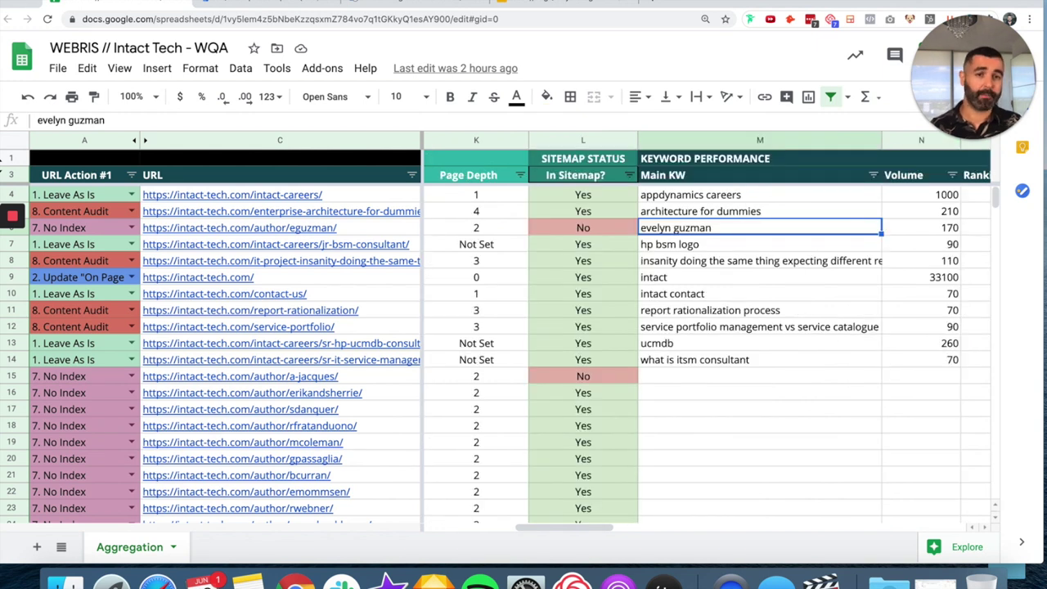
key("Right")
key("Right")
key("Right")
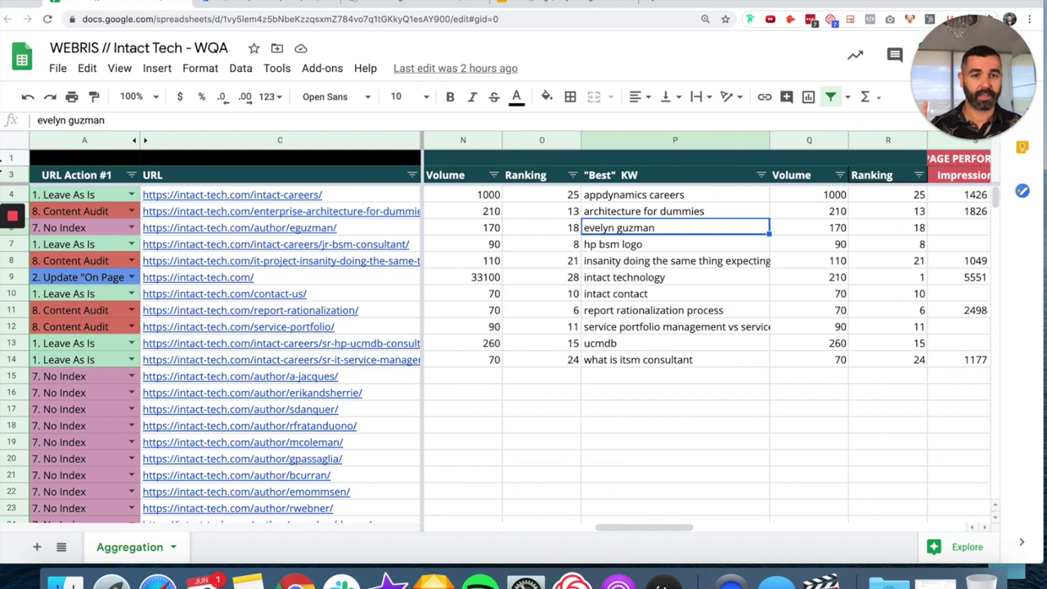
key("Left")
key("Left")
key("Left")
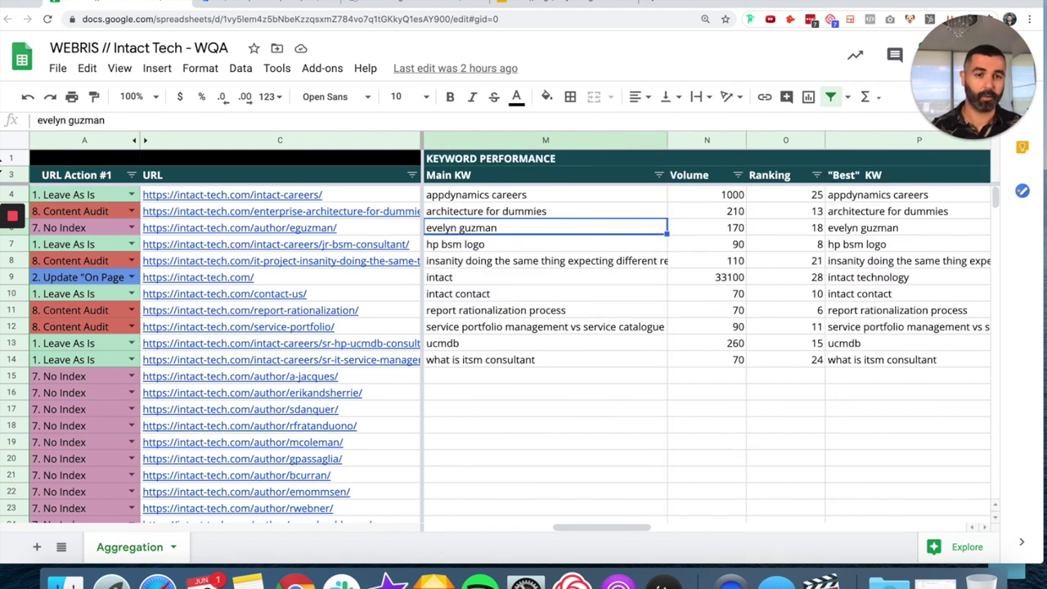
key("Right")
key("Right")
key("Right")
key("Right")
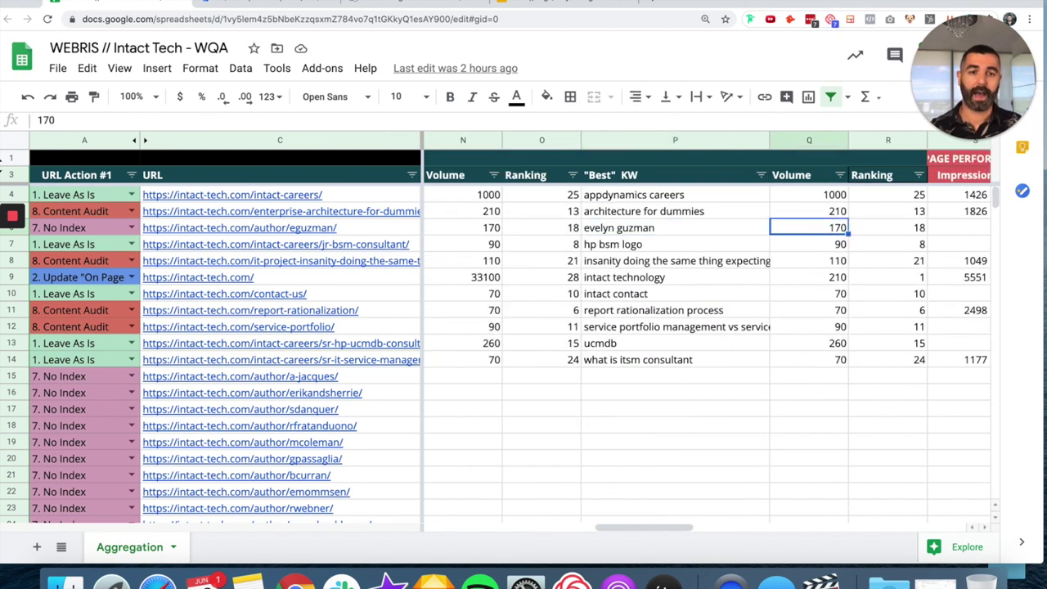
key("Left")
key("Right")
key("Right")
Examine the page performance columns in row 6, from Impressions and Sessions through Losing Traffic, Links and SERP CTR
key("Right")
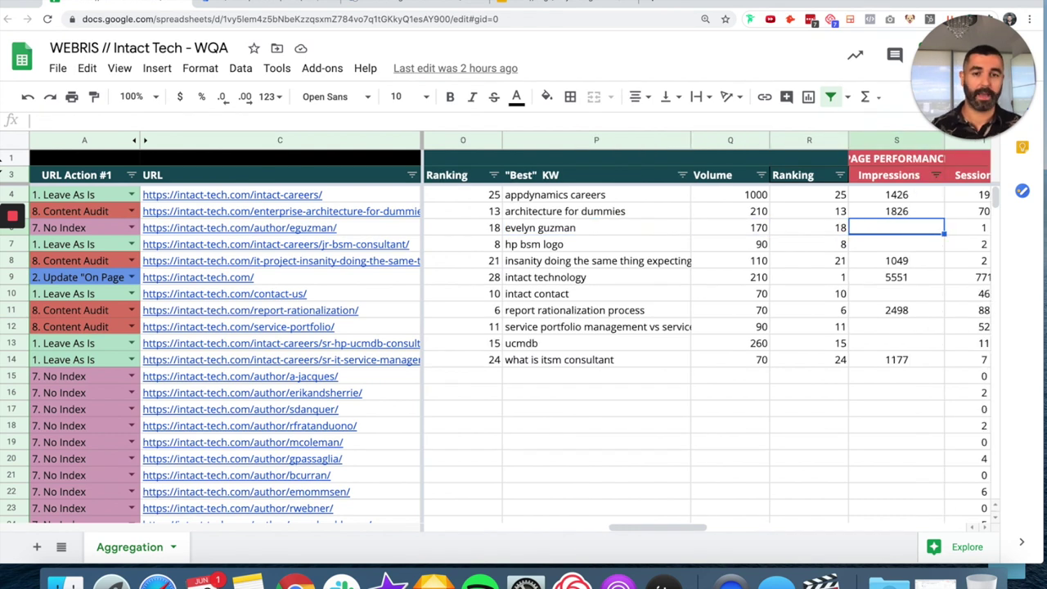
key("Right")
key("Right")
key("Right")
key("Right")
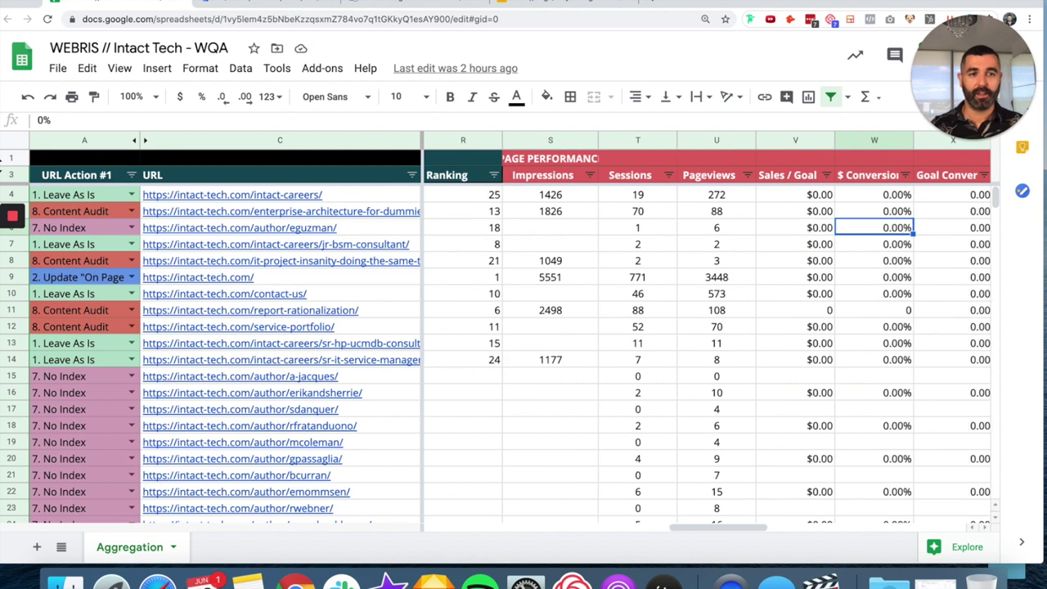
key("Right")
key("Right")
key("Right")
key("Right")
key("Right")
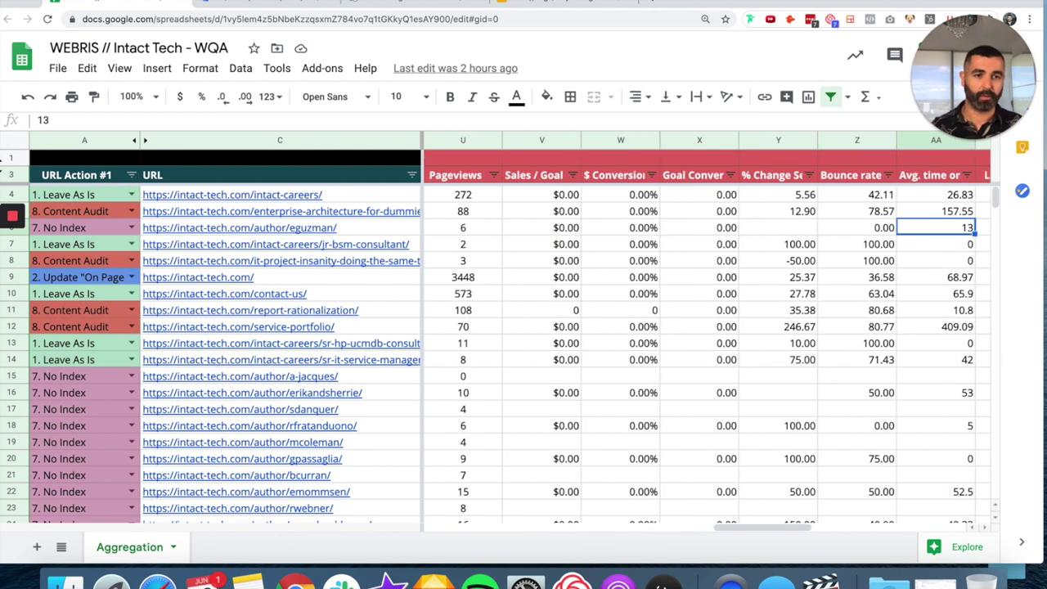
key("Right")
key("Left")
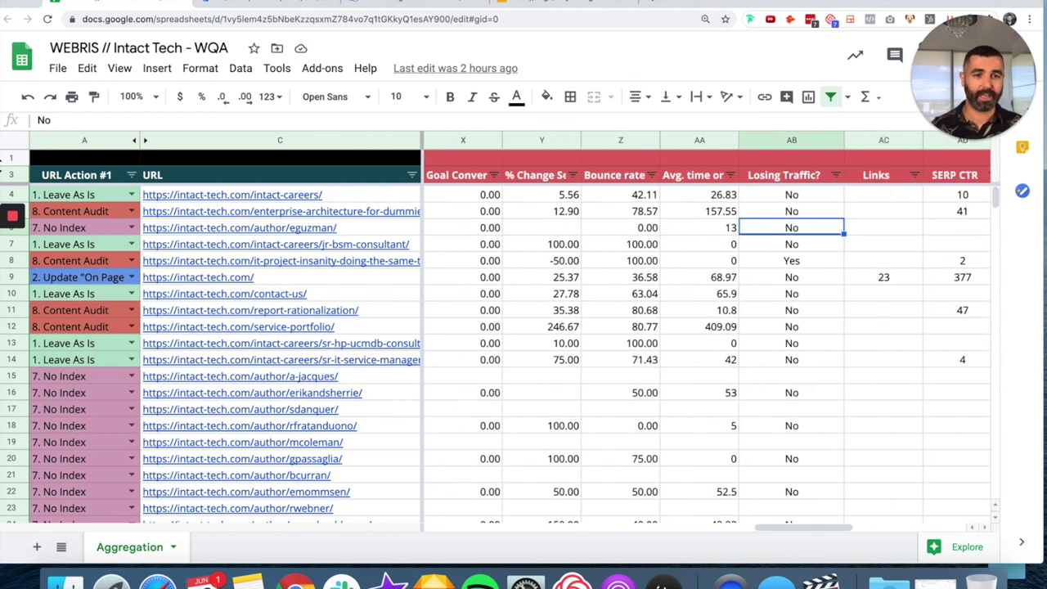
key("Right")
key("Right")
Examine the on-page and internal navigation columns in row 7, from Type, title and H1 to Inlinks and Outlinks
key("Down")
key("Right")
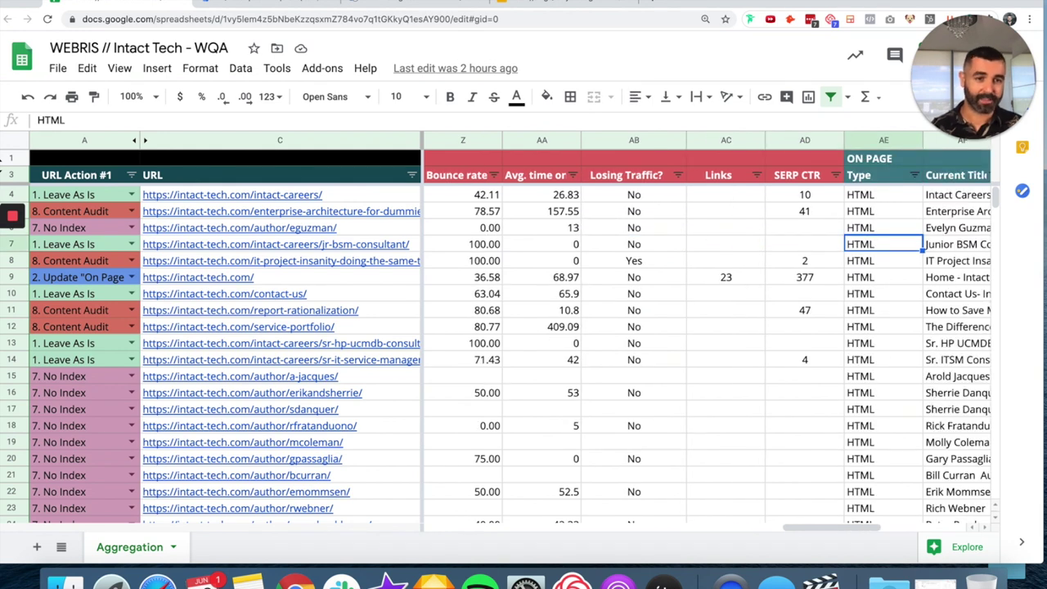
key("Left")
key("Right")
key("Right")
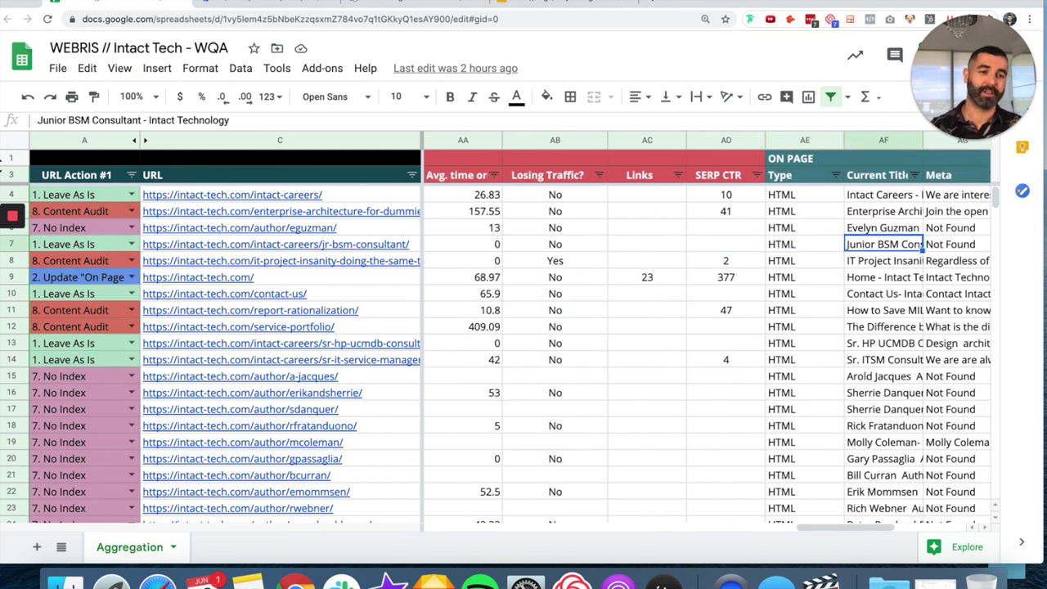
key("Right")
key("Right")
key("Right")
key("Right")
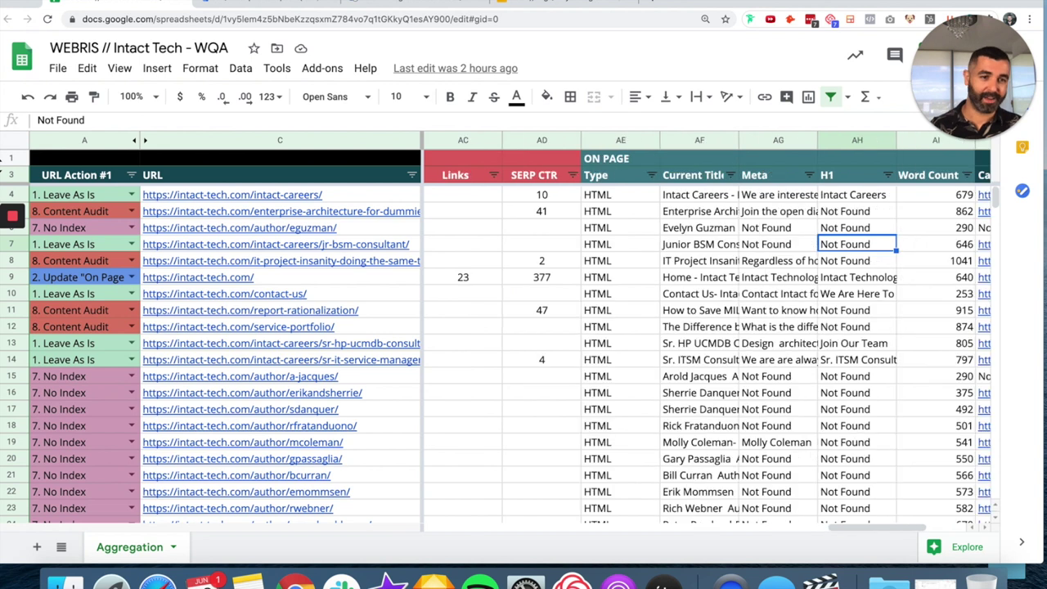
key("Right")
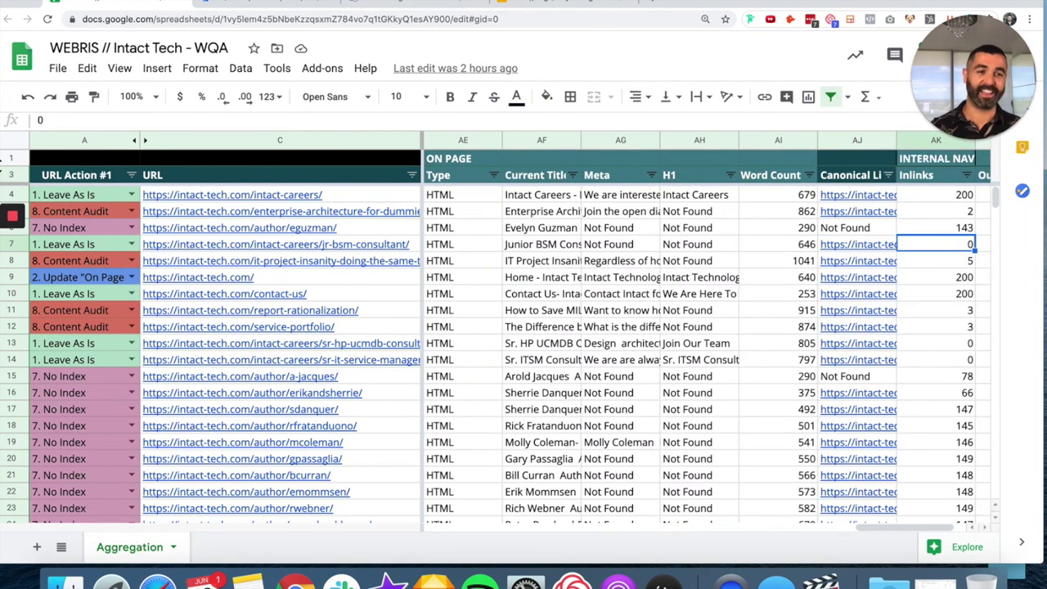
key("Right")
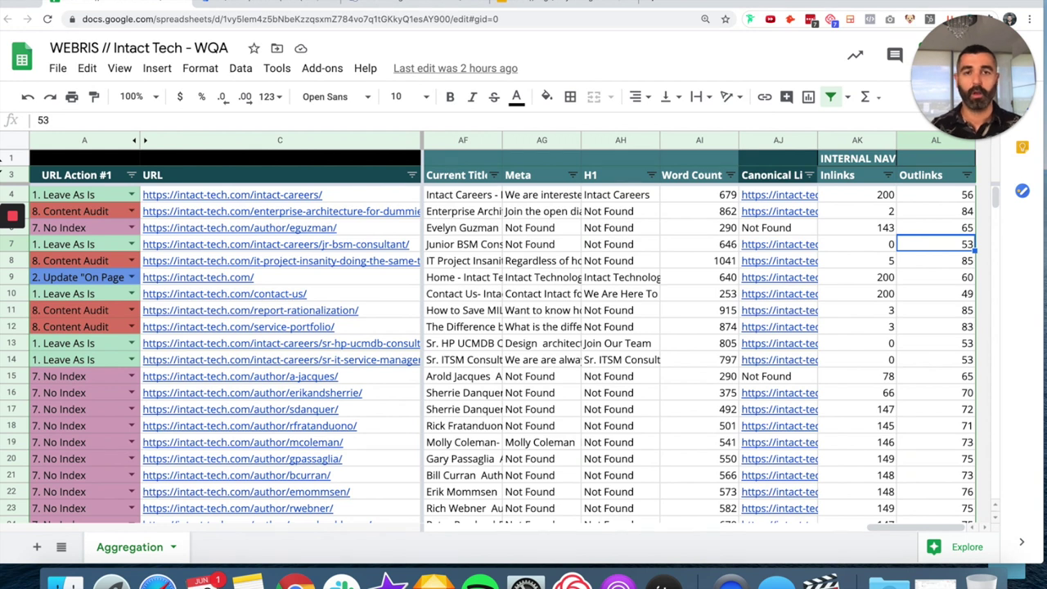
Switch to the WQA Report Template in Data Studio and check which sites its Select Site filter offers
left_click(250, 6)
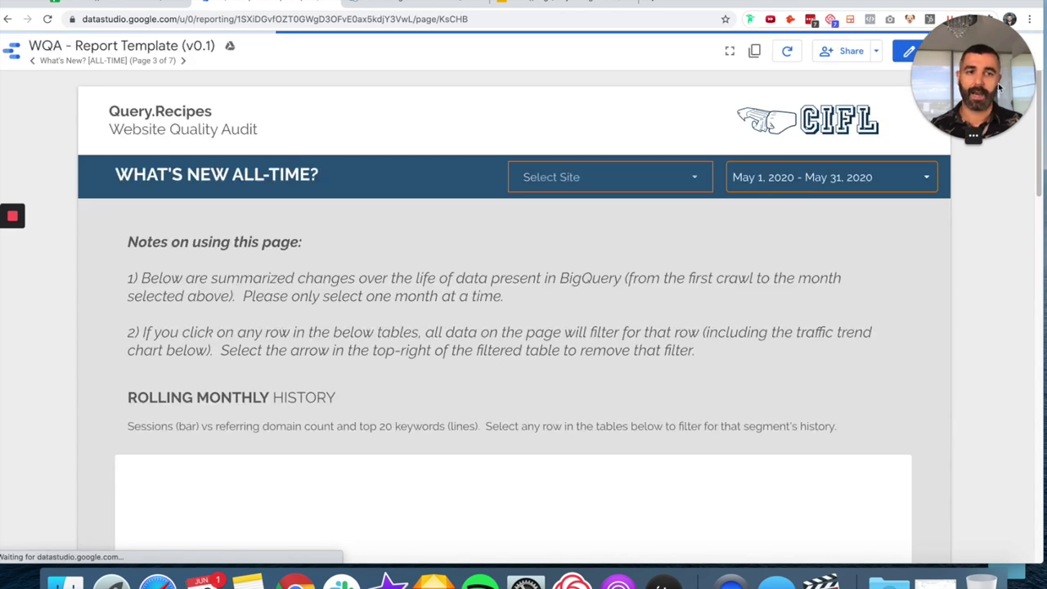
left_click(638, 177)
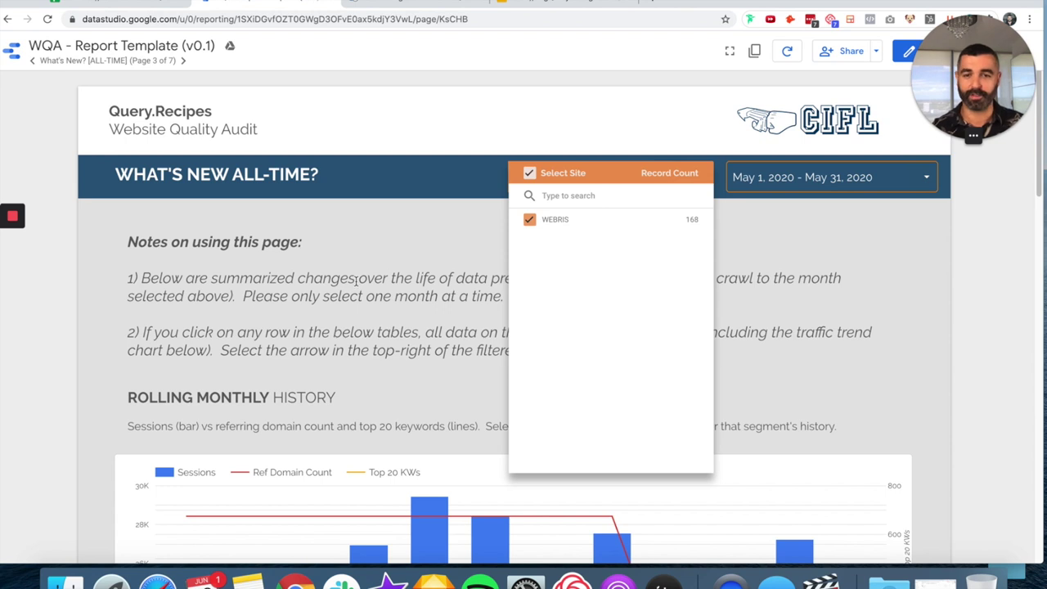
left_click(355, 280)
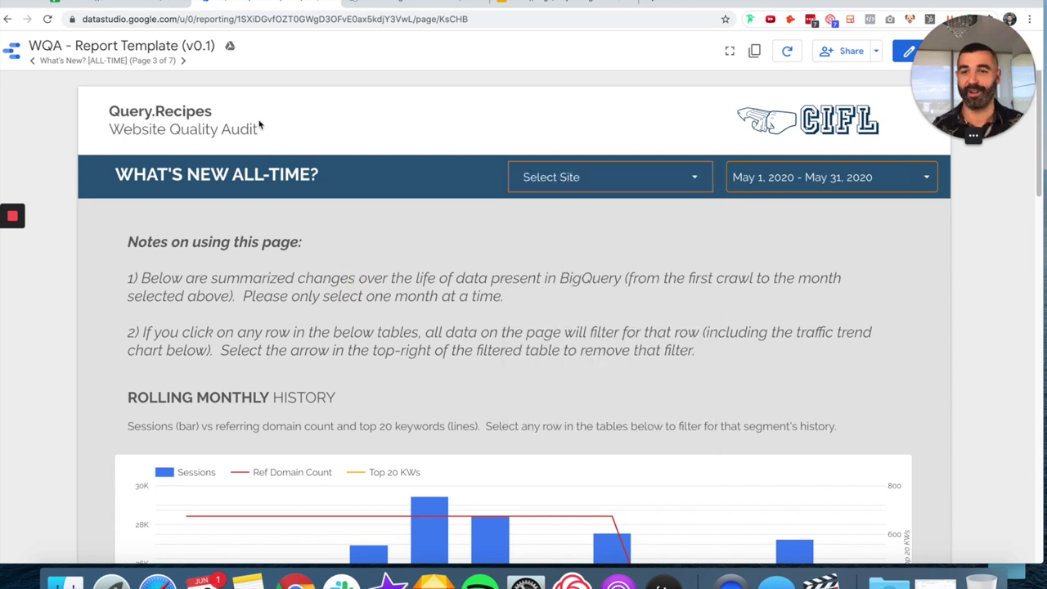
Open the report's Monthly Summary page and view its MoM organic trends
left_click(115, 61)
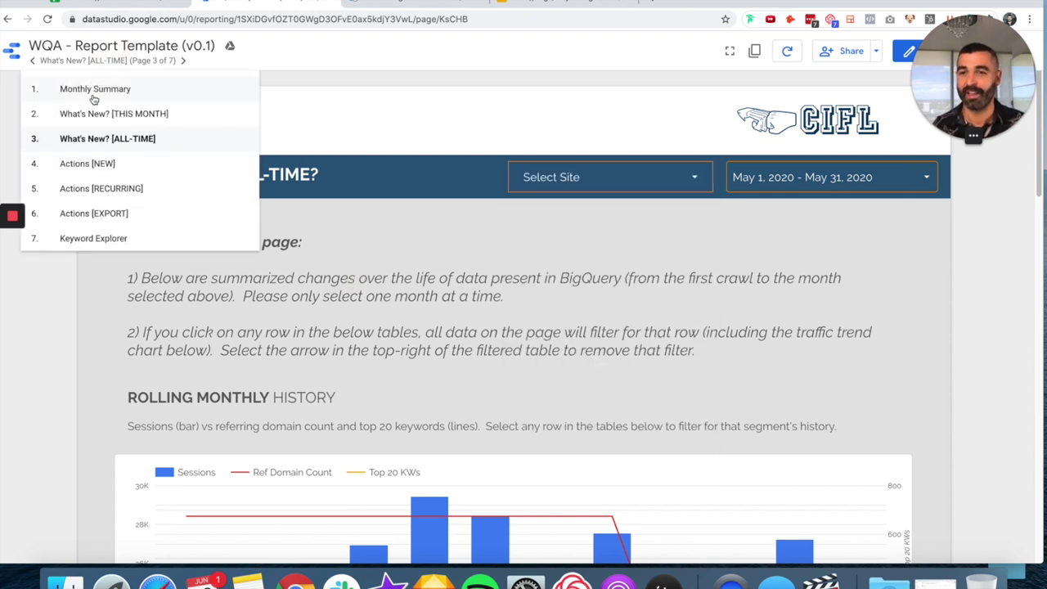
left_click(95, 89)
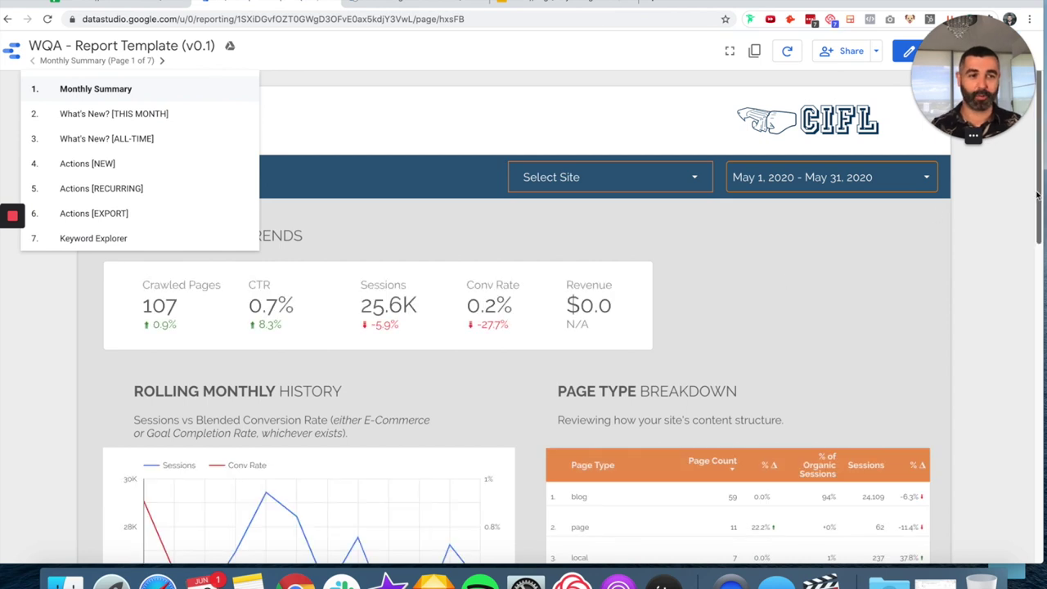
left_click_drag(1040, 196, 1037, 211)
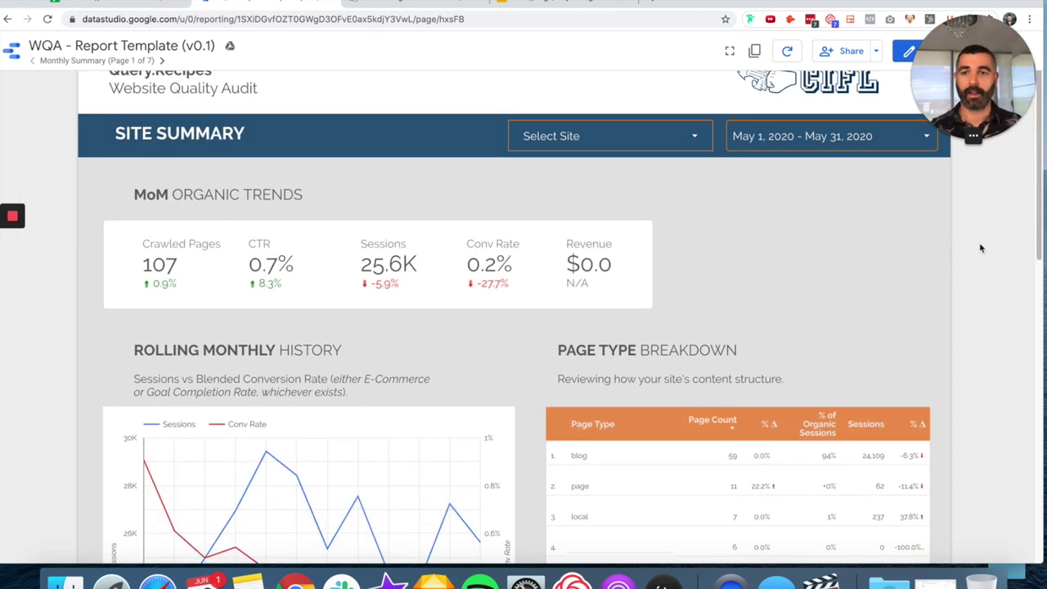
Switch to the Intact Tech audit spreadsheet and back to the Monthly Summary report in Data Studio
left_click(114, 4)
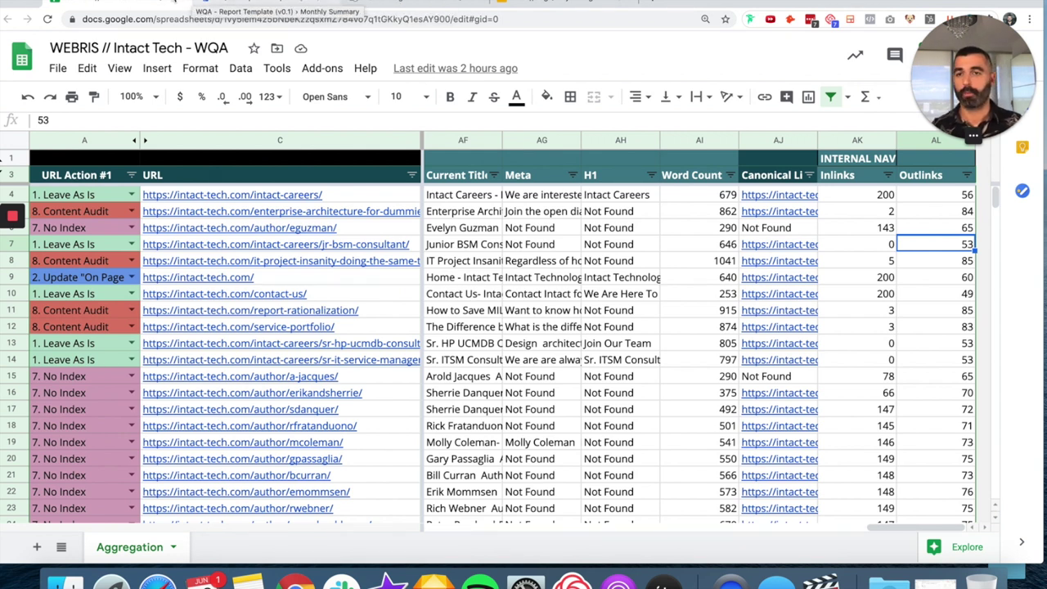
left_click(278, 6)
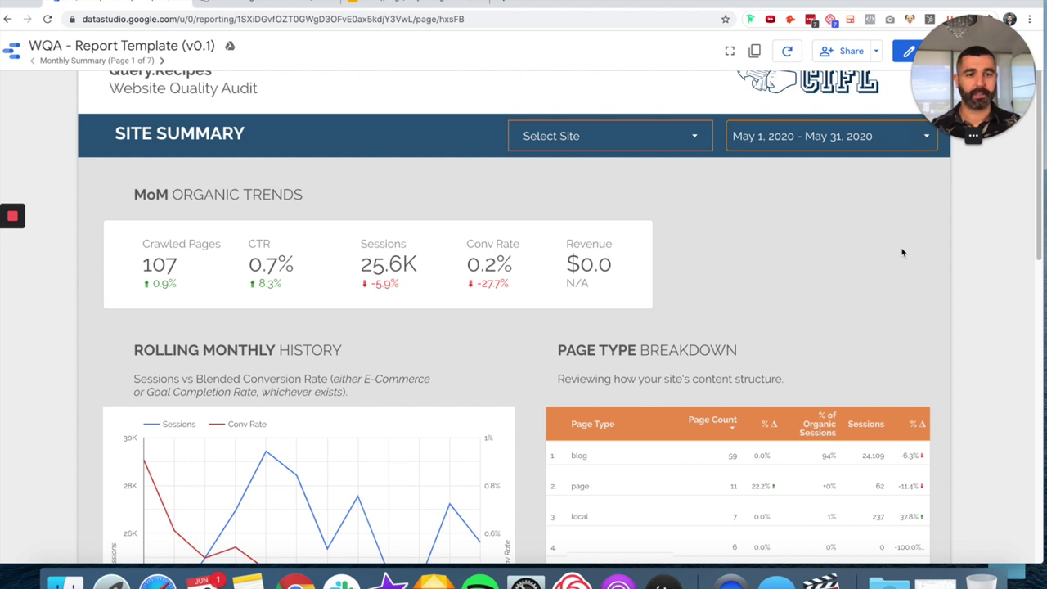
Review the Monthly Summary's MoM organic trends, rolling monthly history, page type breakdown and summary by page
scroll(806, 241, "down", 1)
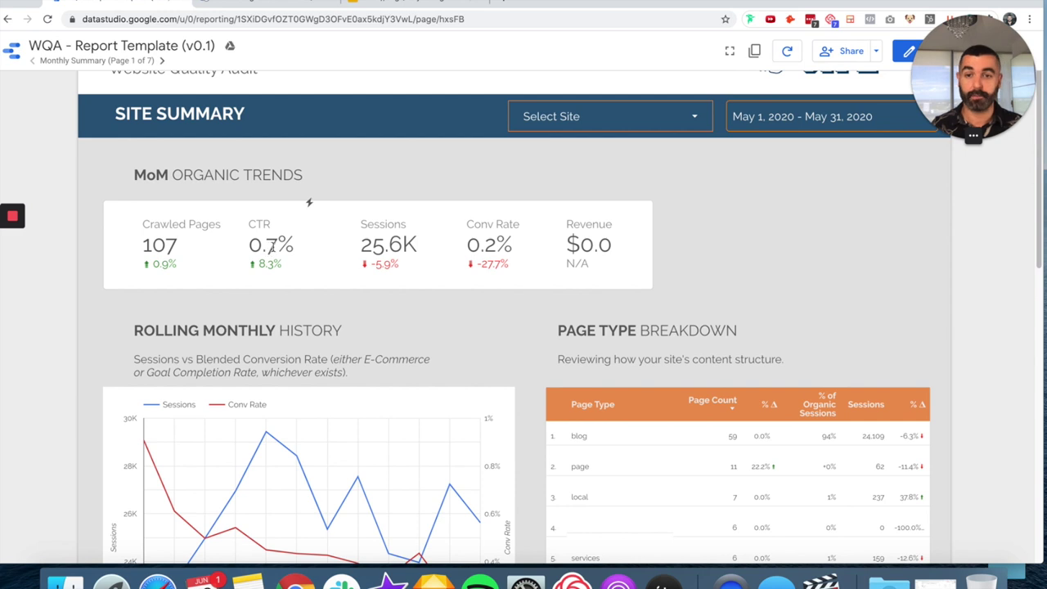
scroll(517, 291, "down", 1)
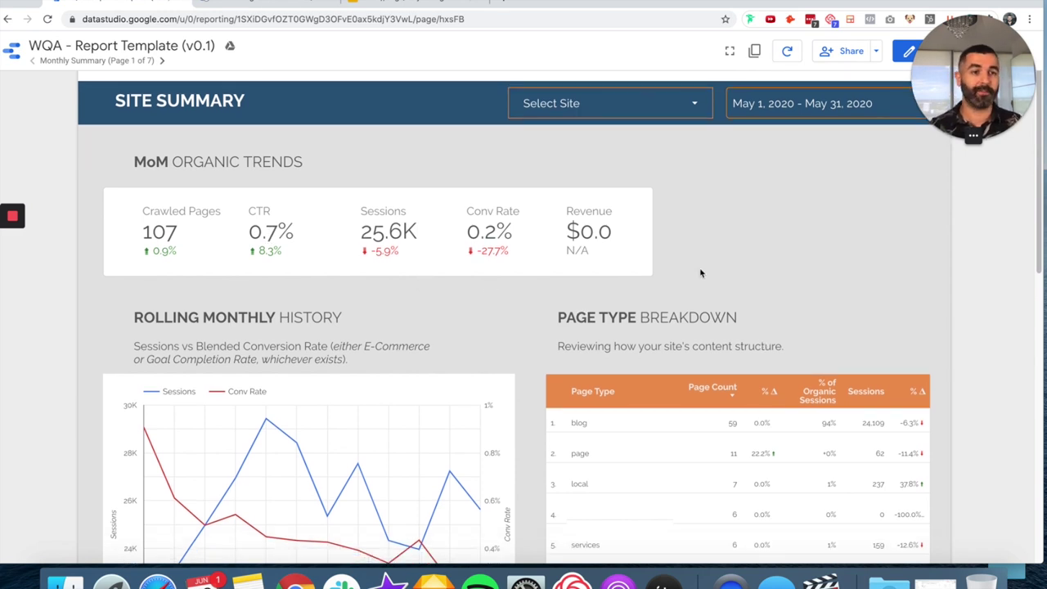
scroll(708, 258, "down", 2)
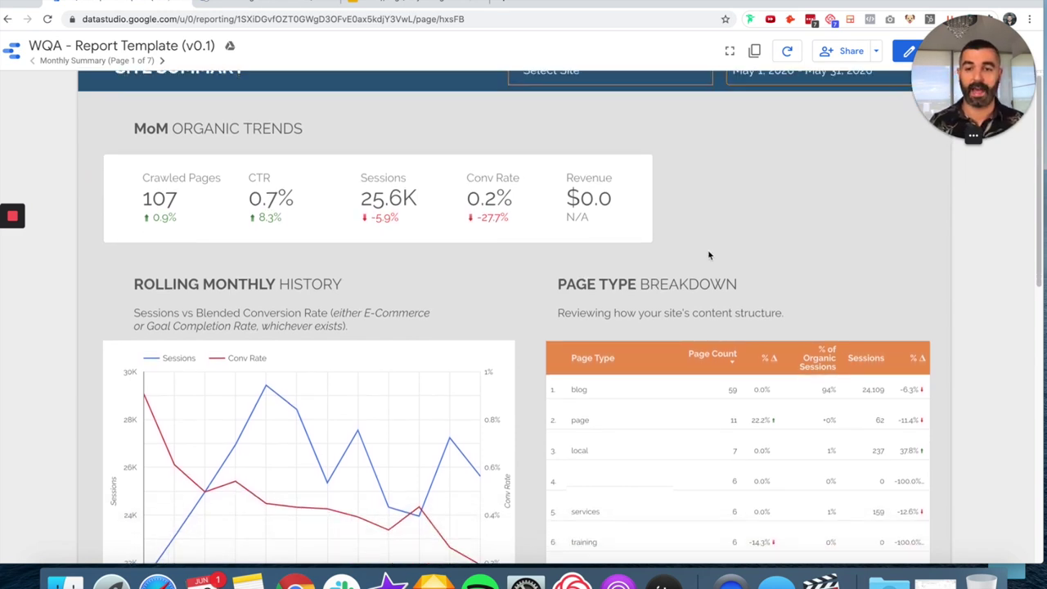
scroll(708, 255, "down", 4)
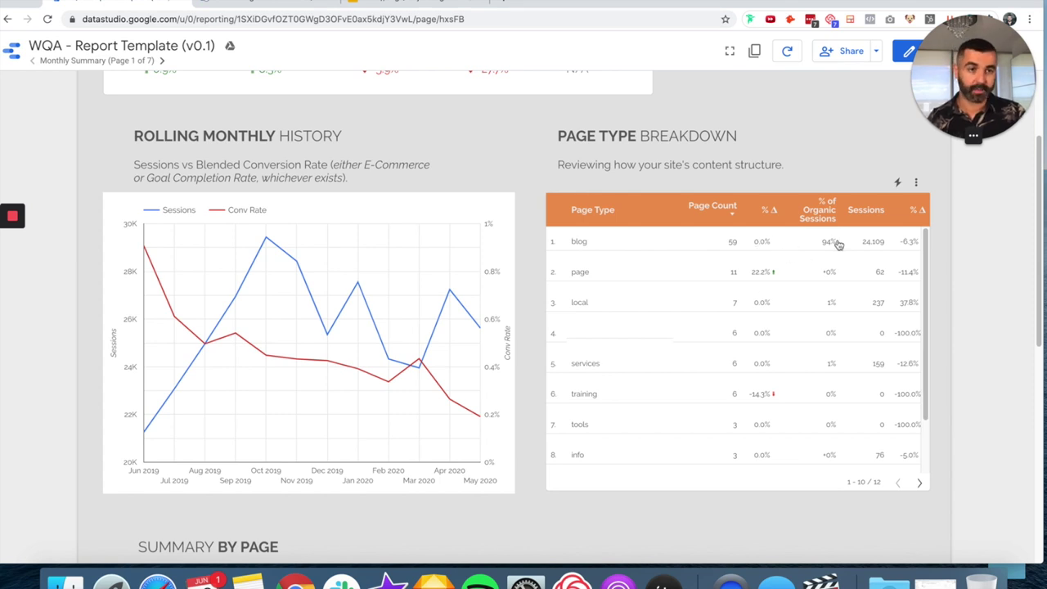
left_click_drag(1040, 205, 1014, 374)
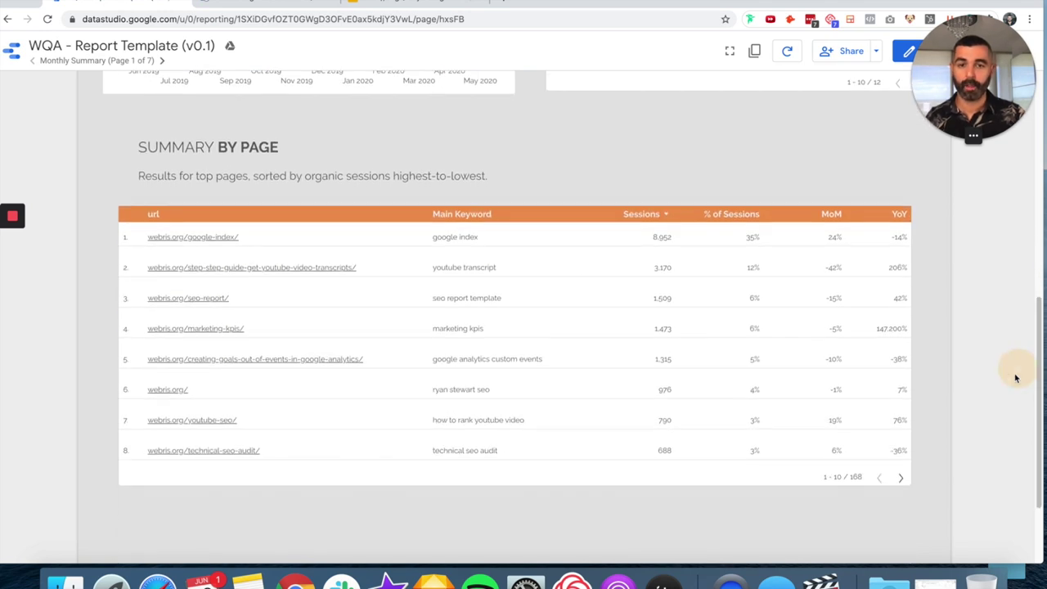
Open the report's What's New? [THIS MONTH] page and examine its usage notes and the tables of page, content, keyword and backlink changes
left_click(143, 62)
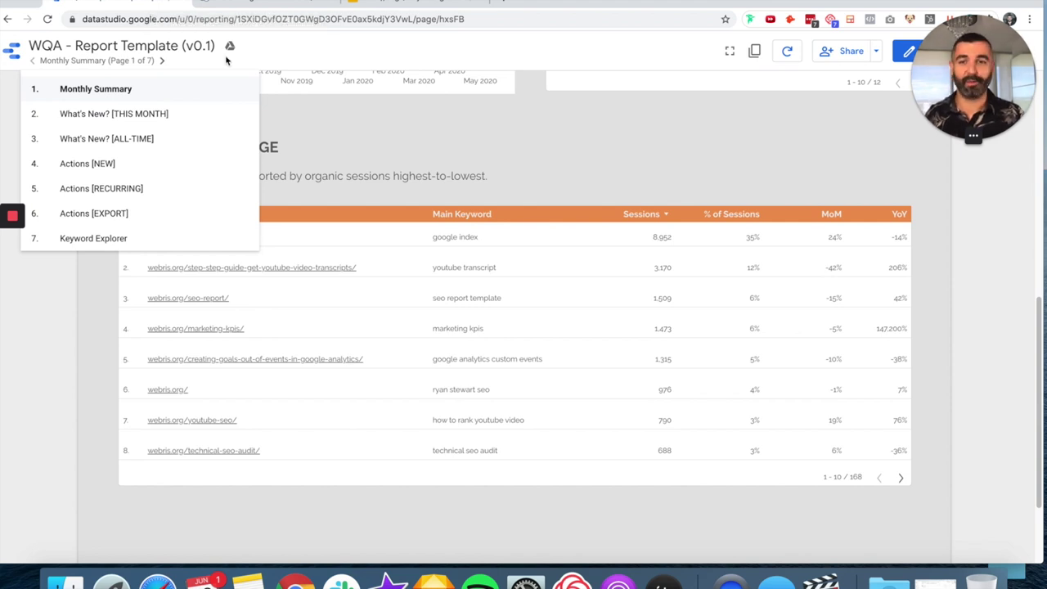
left_click(161, 121)
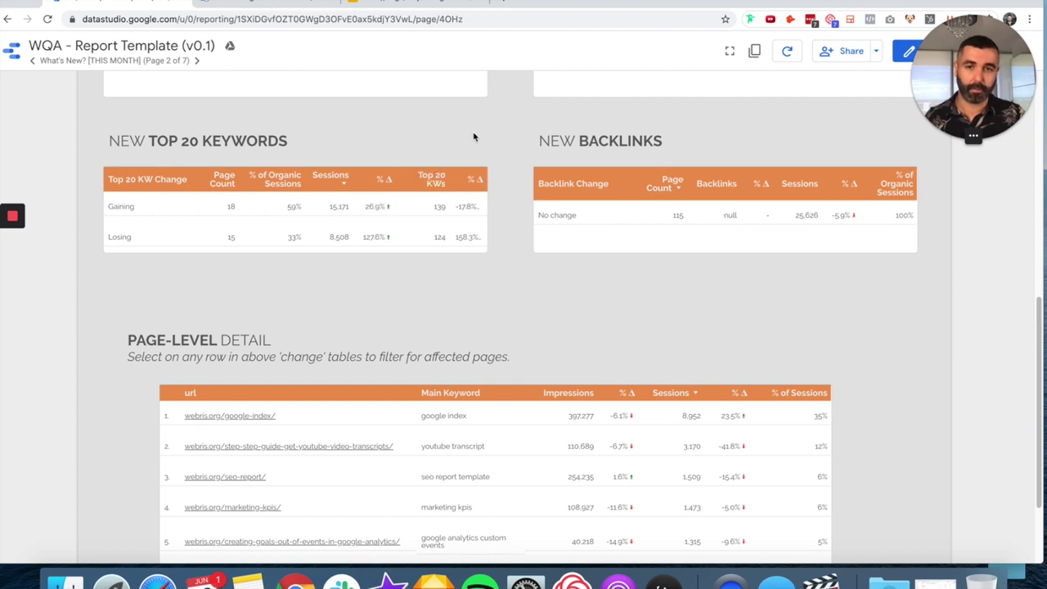
scroll(473, 138, "up", 3)
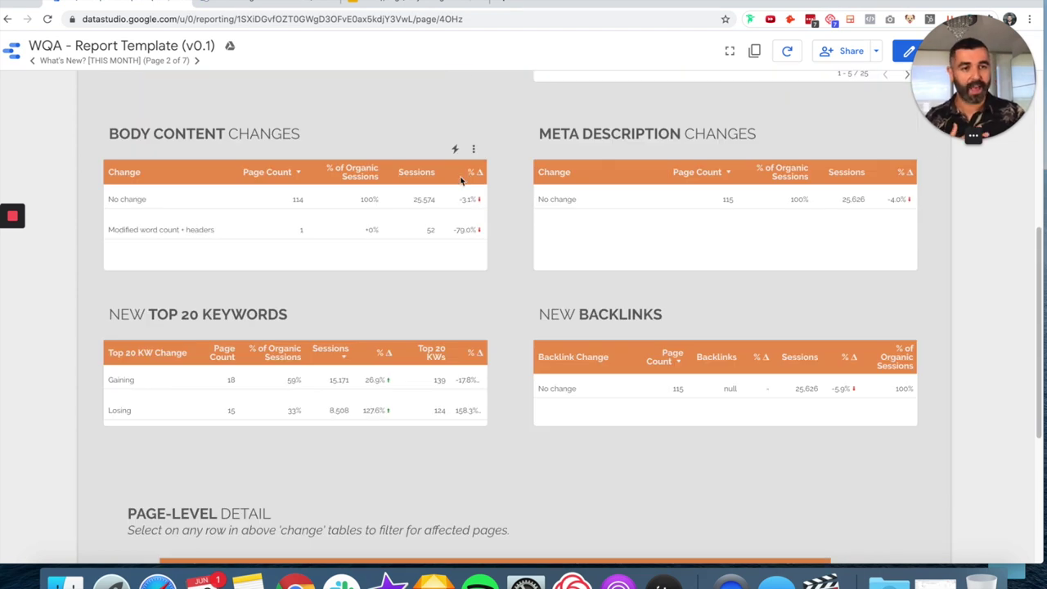
scroll(463, 180, "up", 2)
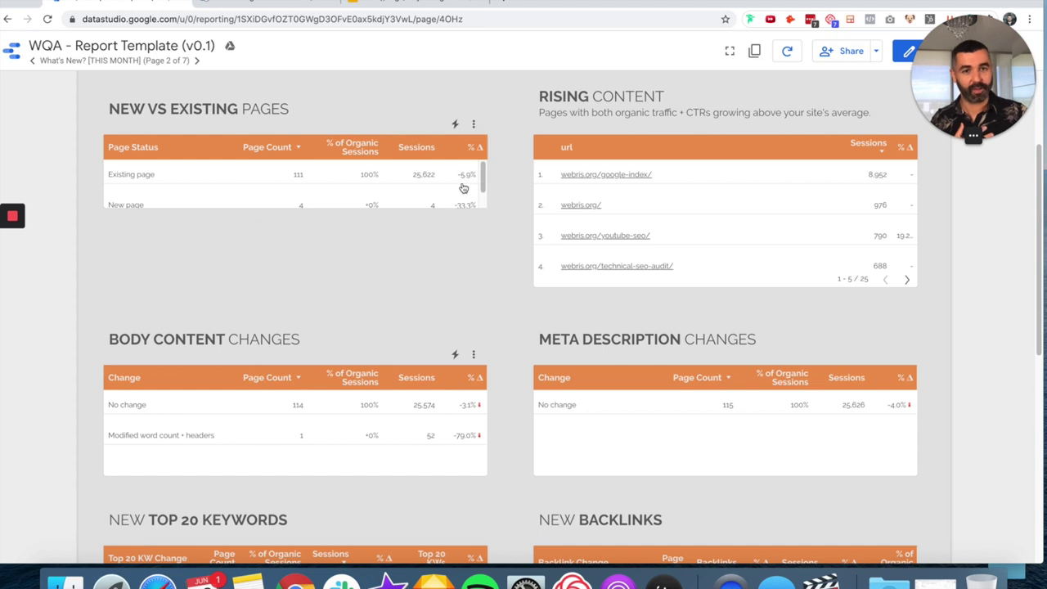
scroll(511, 127, "up", 1)
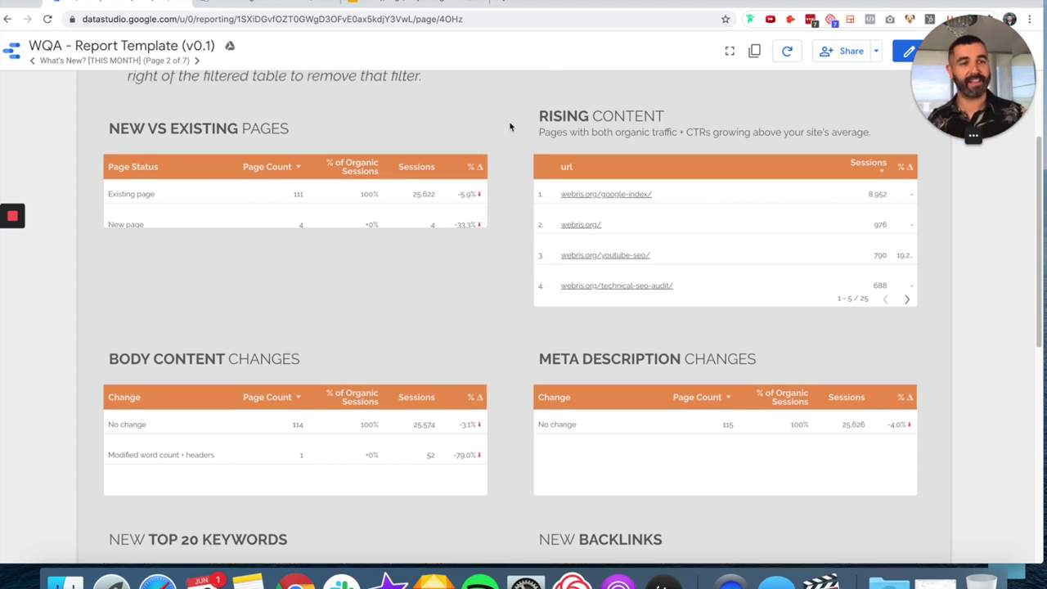
scroll(512, 124, "up", 4)
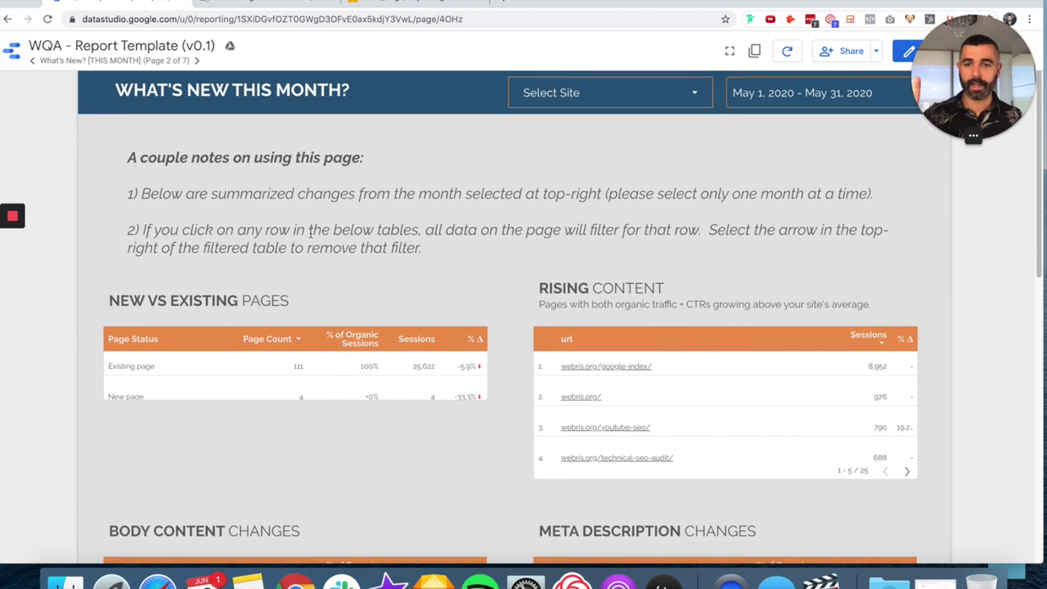
scroll(311, 233, "down", 3)
scroll(360, 191, "down", 1)
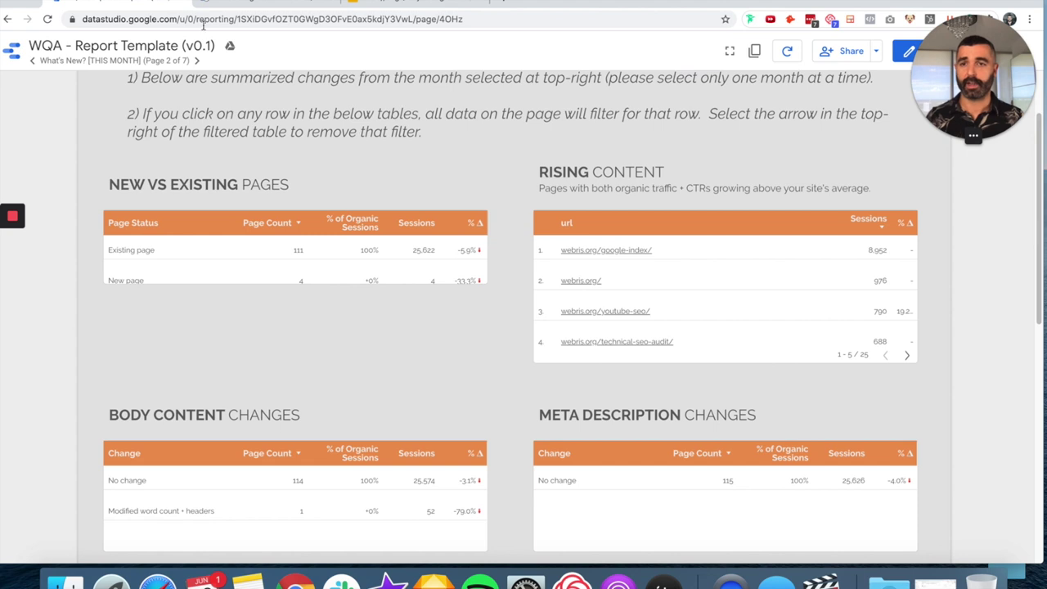
Switch to the Website Quality Audit announcement on codingisforlosers.com and skim its introduction, data sources, section links and walkthrough video
left_click(187, 9)
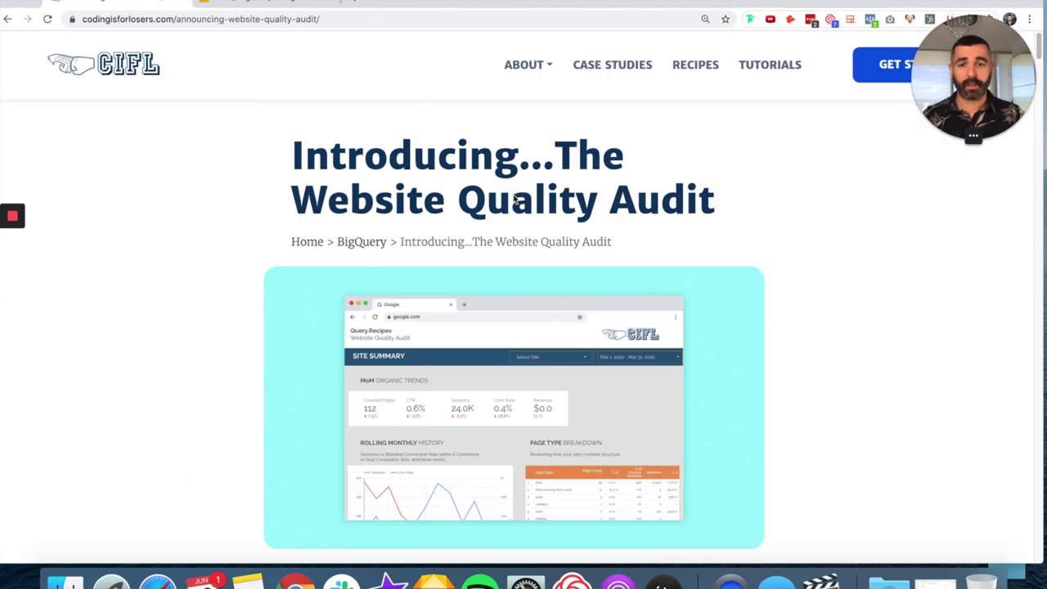
key("super+minus")
key("super+minus")
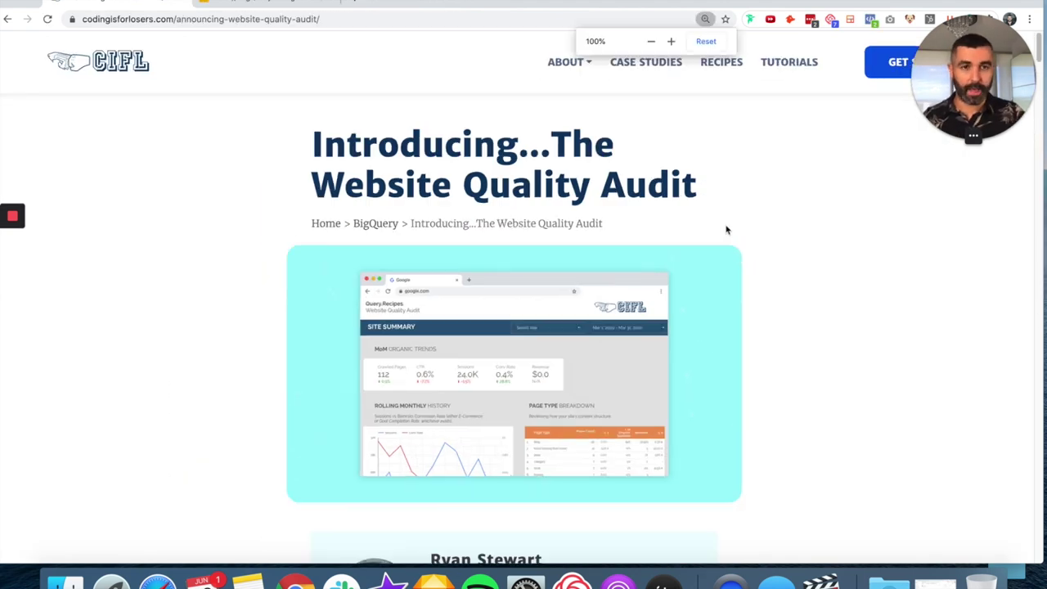
scroll(806, 229, "down", 10)
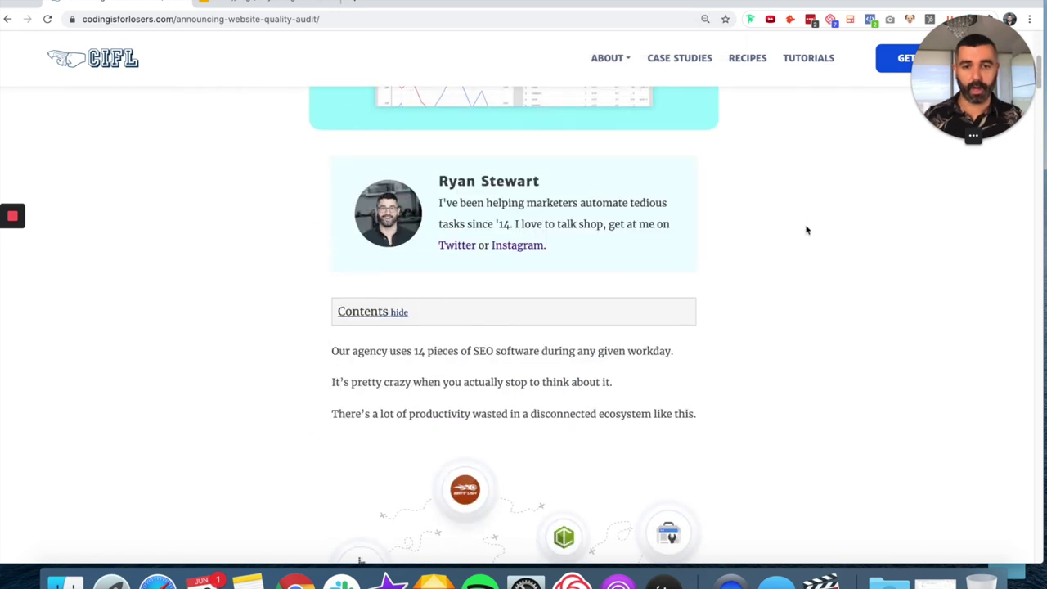
scroll(809, 236, "down", 14)
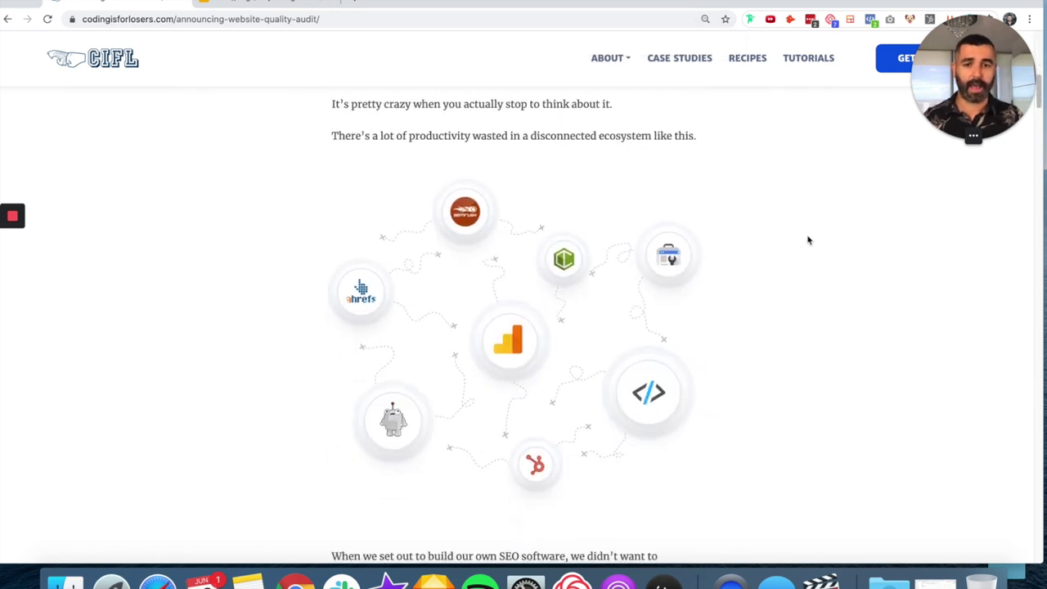
scroll(807, 243, "down", 15)
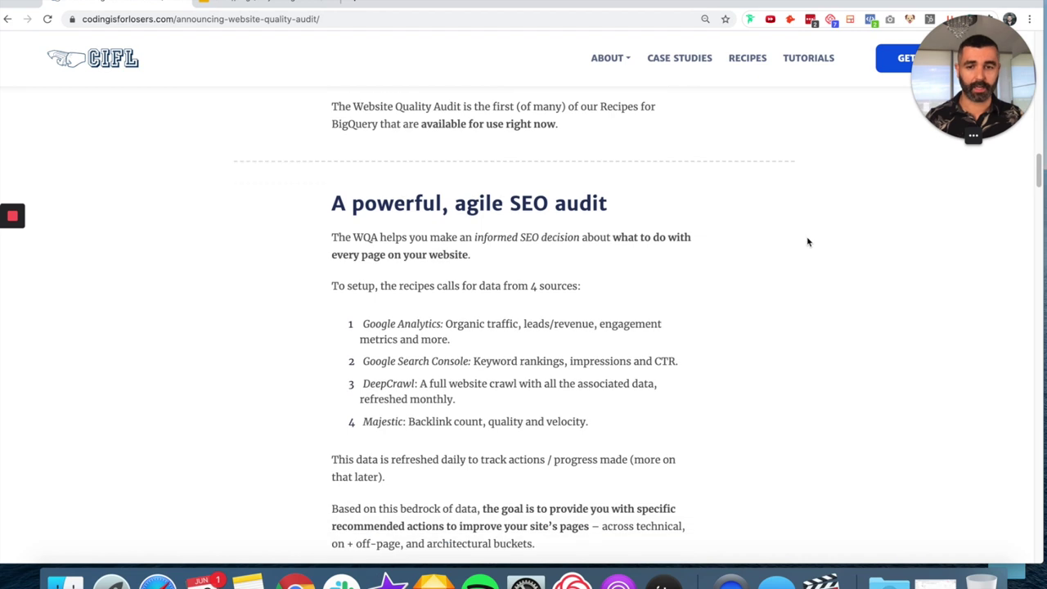
scroll(808, 242, "down", 7)
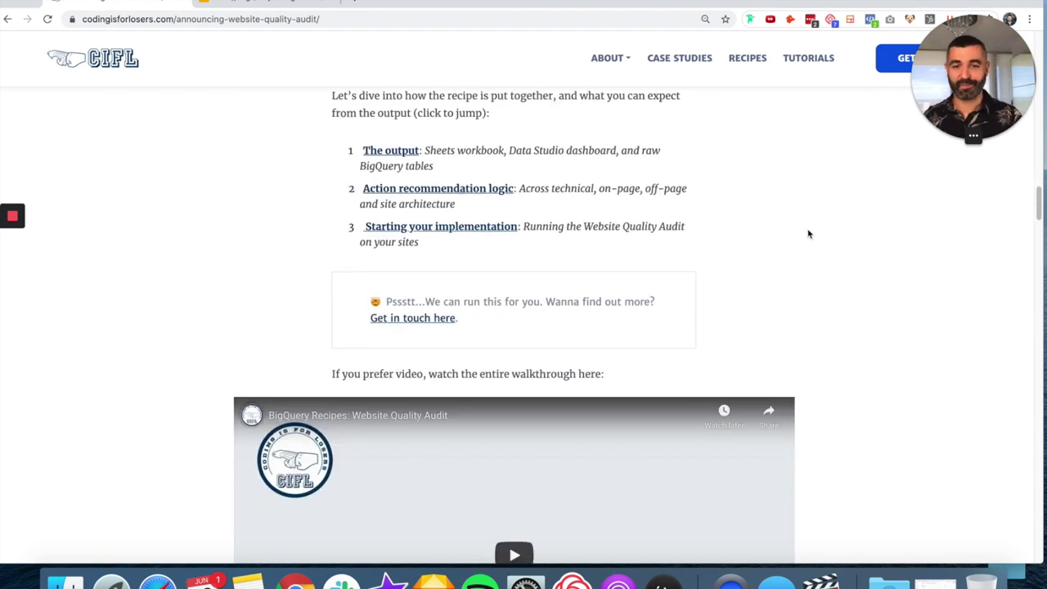
scroll(795, 243, "down", 5)
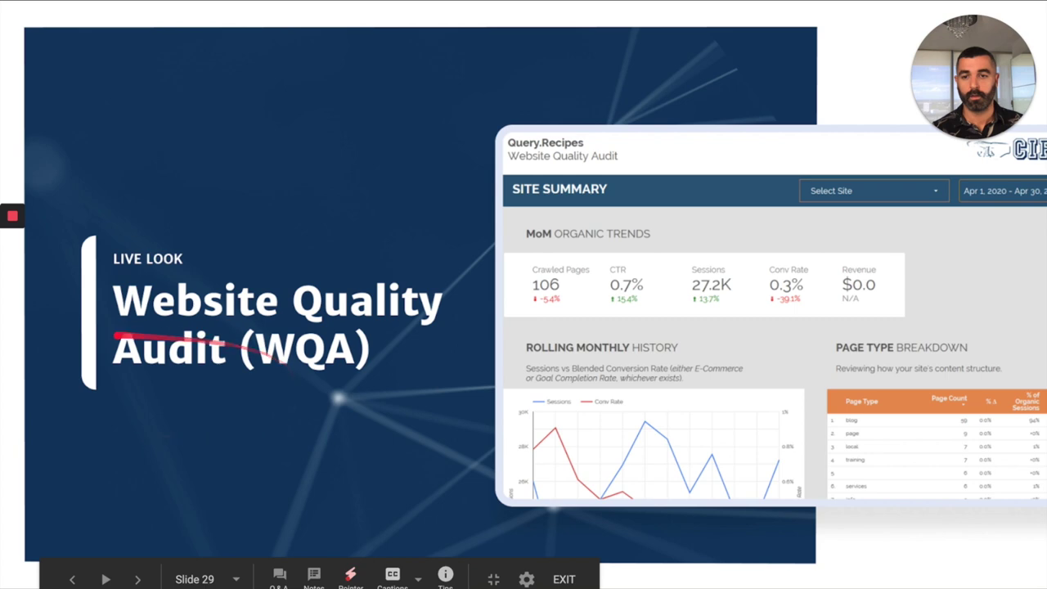
Advance the slideshow from the Website Quality Audit slide to the Ad Funnel Breakdown recipe example
left_click(117, 350)
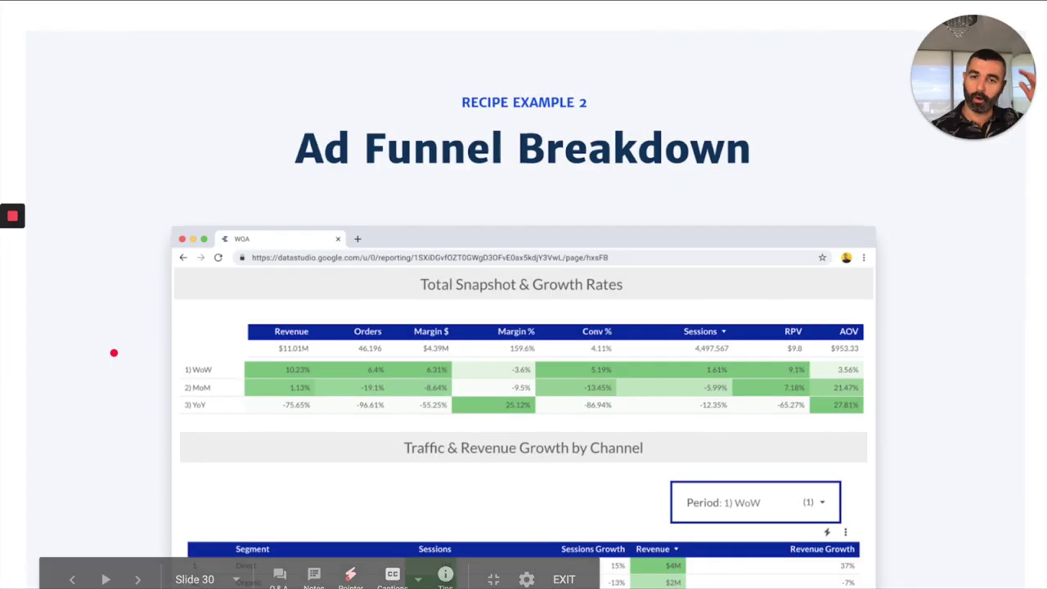